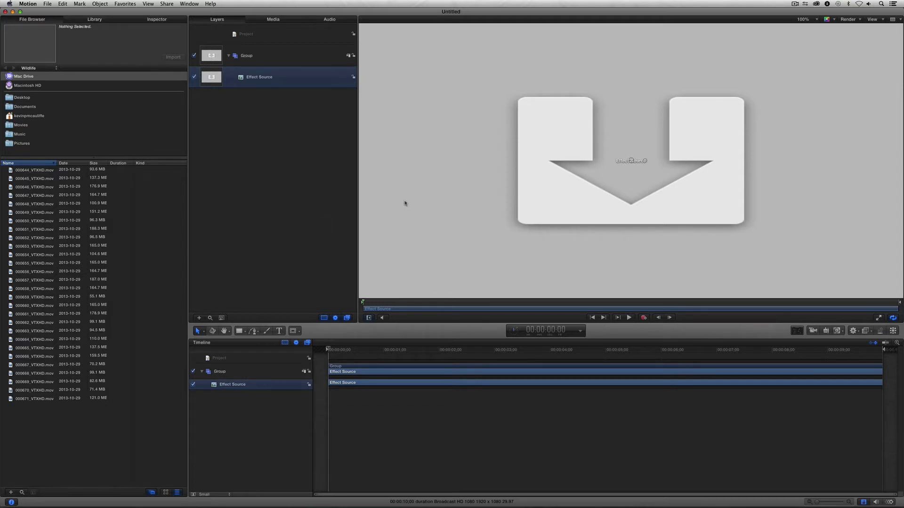
# Place the clip 000661_VTXHD.mov in the Effect Source placeholder and scrub through its footage
pyautogui.press('super+minus')
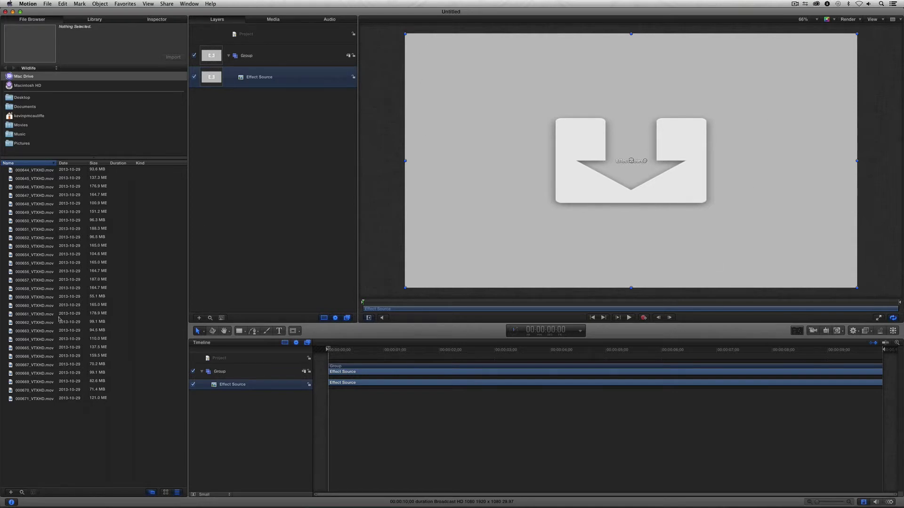
pyautogui.click(36, 306)
pyautogui.click(36, 314)
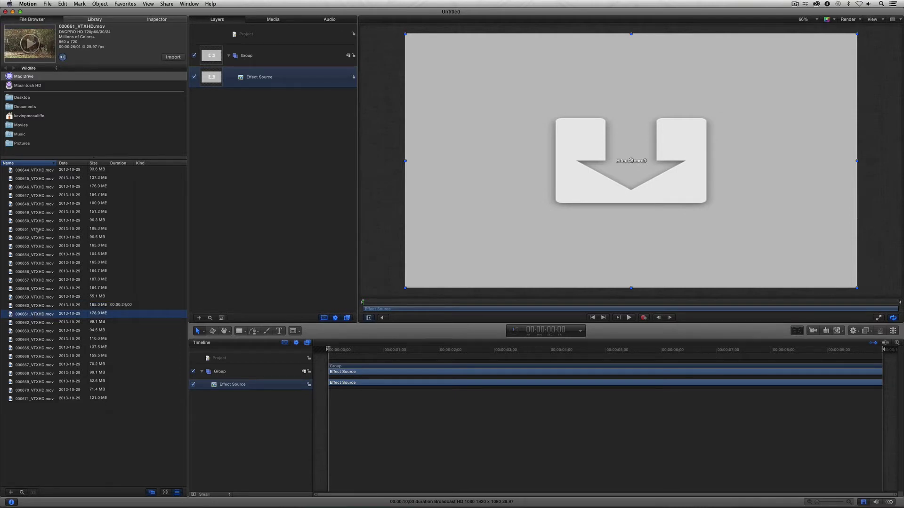
pyautogui.moveTo(13, 318); pyautogui.dragTo(273, 81)
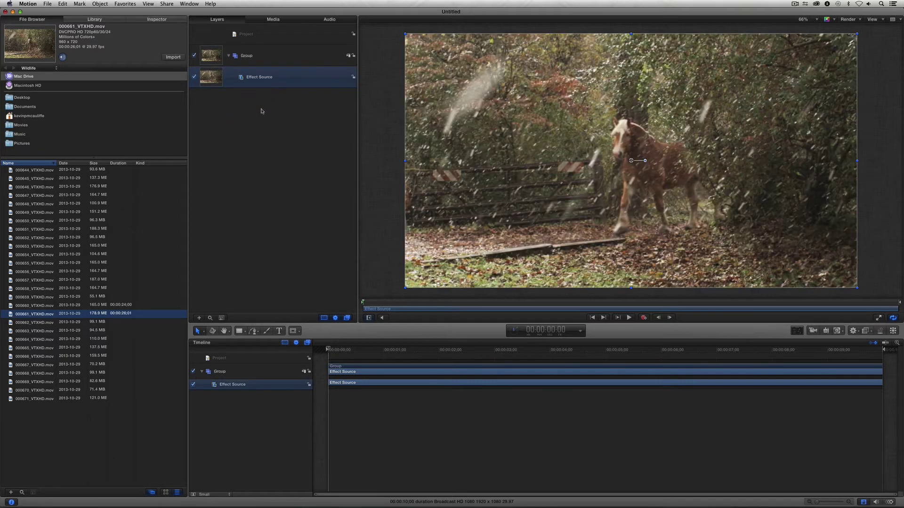
pyautogui.moveTo(476, 351); pyautogui.dragTo(800, 353)
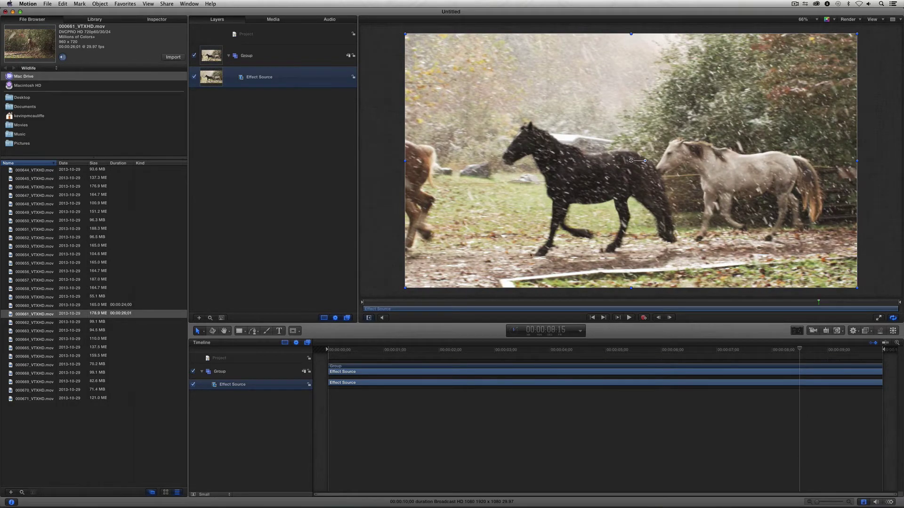
pyautogui.moveTo(414, 350); pyautogui.dragTo(466, 342)
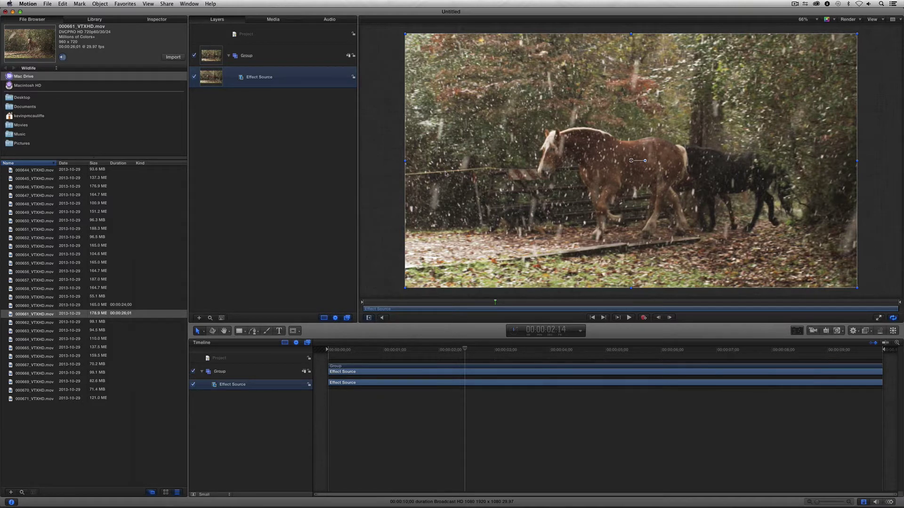
# Apply the BCC 3 Way Color Grade filter to the Effect Source and display all three of its color wheels
pyautogui.click(92, 20)
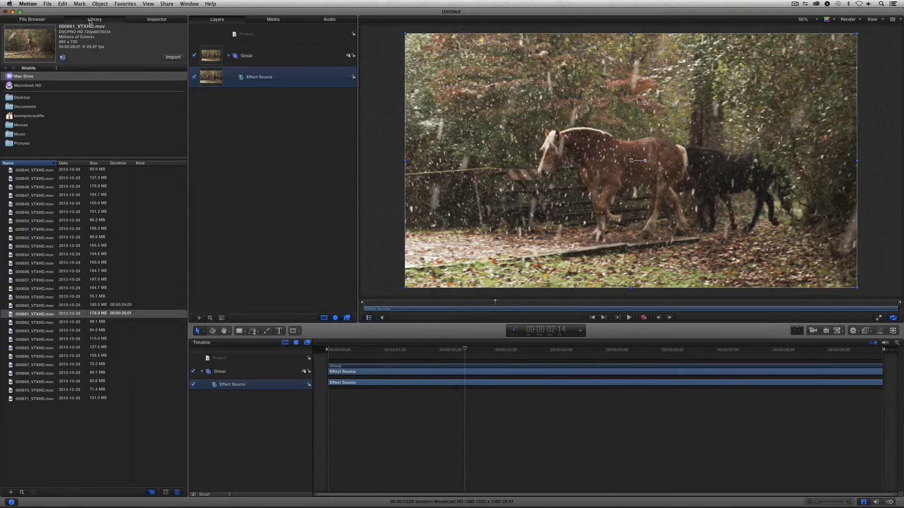
pyautogui.click(25, 84)
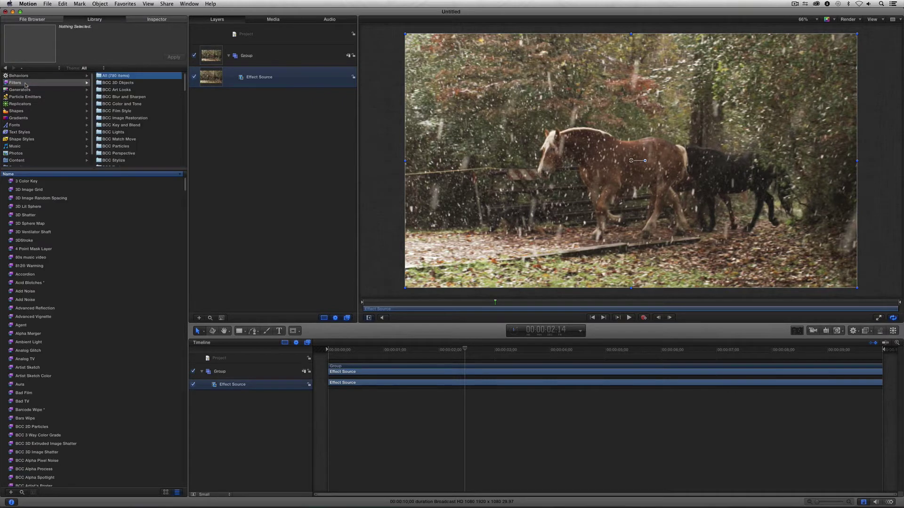
pyautogui.click(116, 104)
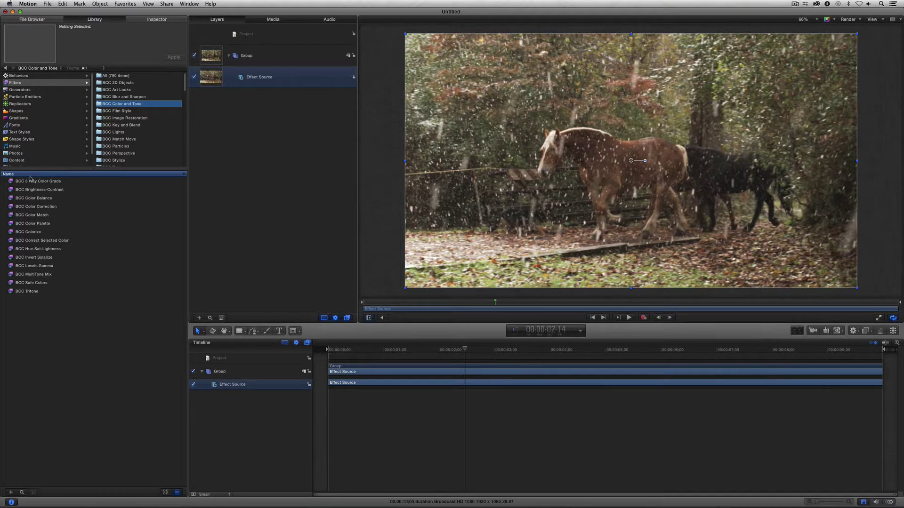
pyautogui.moveTo(11, 183); pyautogui.dragTo(256, 77)
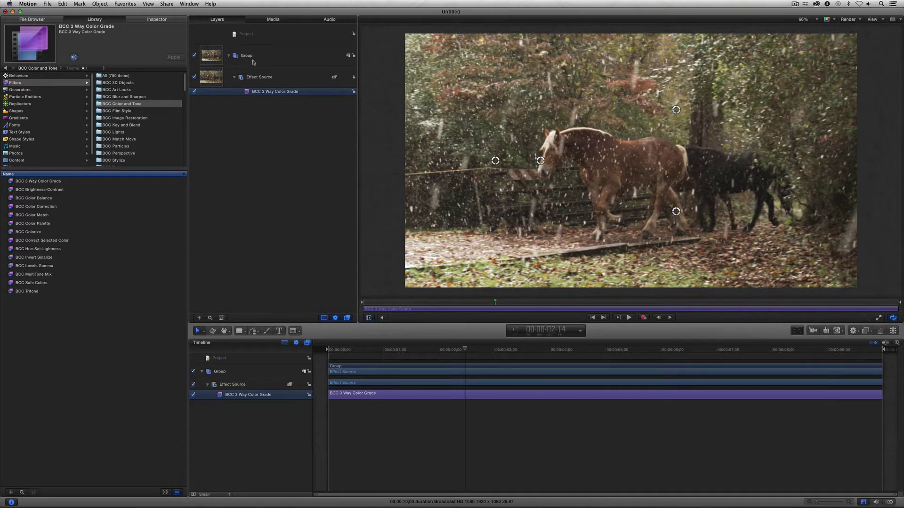
pyautogui.click(167, 21)
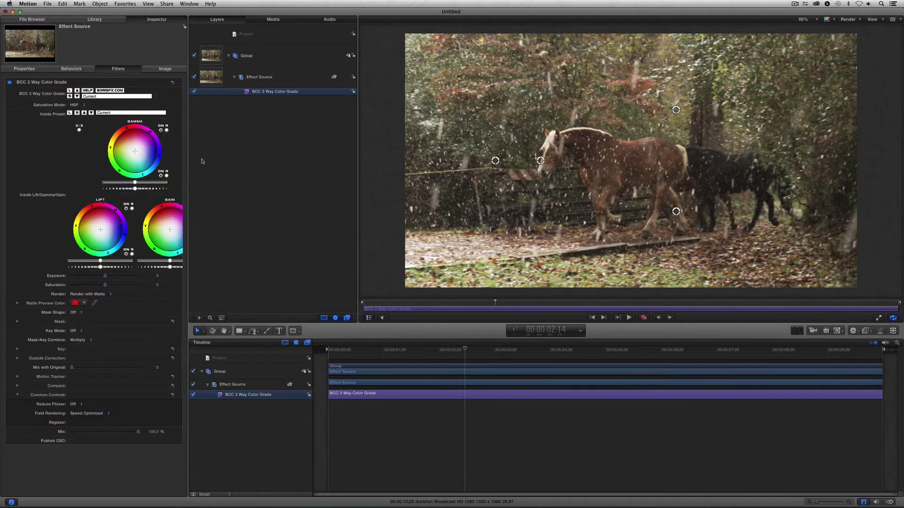
pyautogui.moveTo(189, 179); pyautogui.dragTo(258, 179)
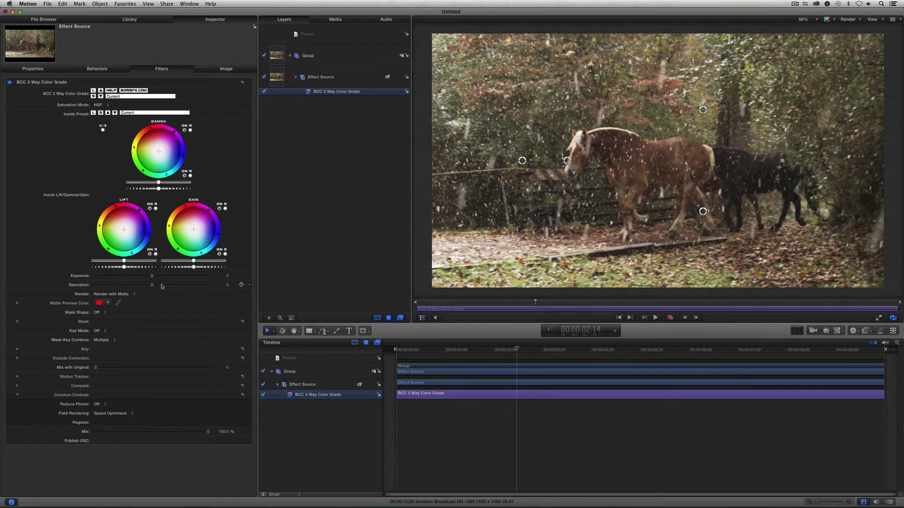
# Try a higher Saturation in the color grade, and reset the value to 0
pyautogui.moveTo(163, 285)
pyautogui.mouseDown()
pyautogui.moveTo(198, 284)
pyautogui.moveTo(168, 286)
pyautogui.moveTo(179, 285)
pyautogui.mouseUp()
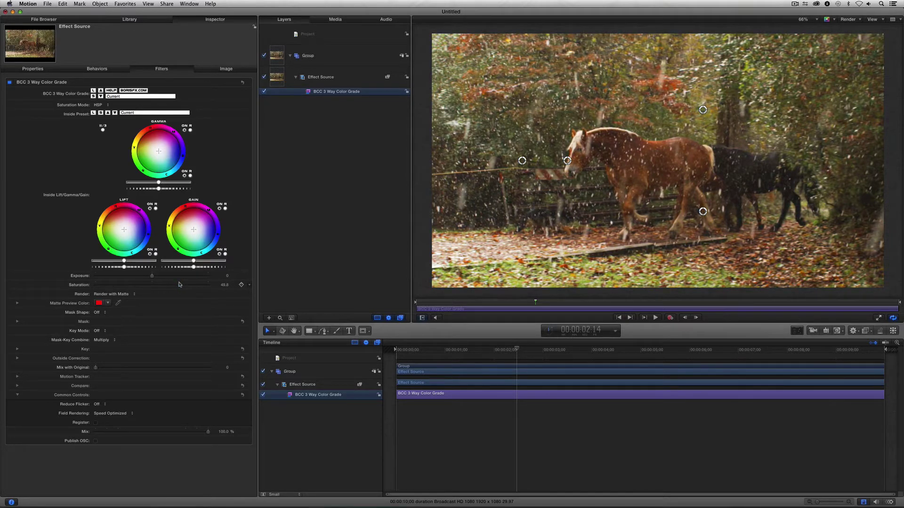
pyautogui.click(223, 285)
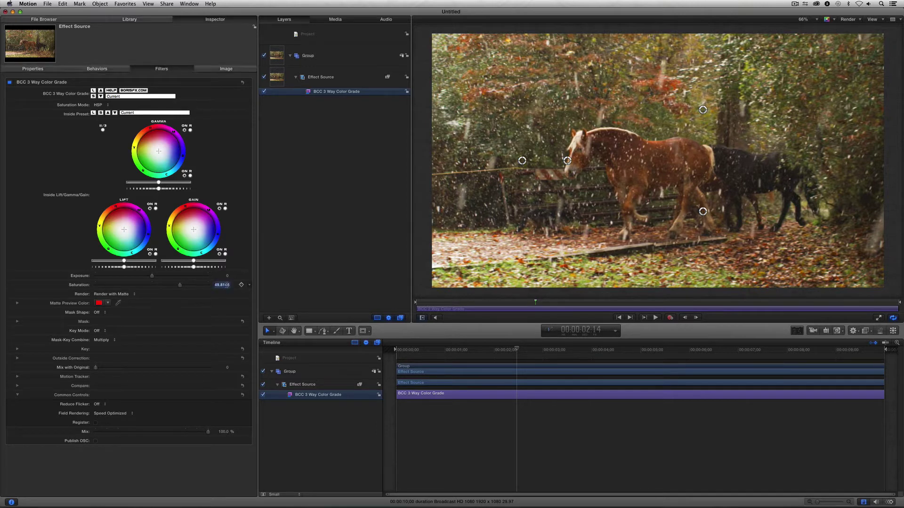
pyautogui.write('0')
pyautogui.press('Return')
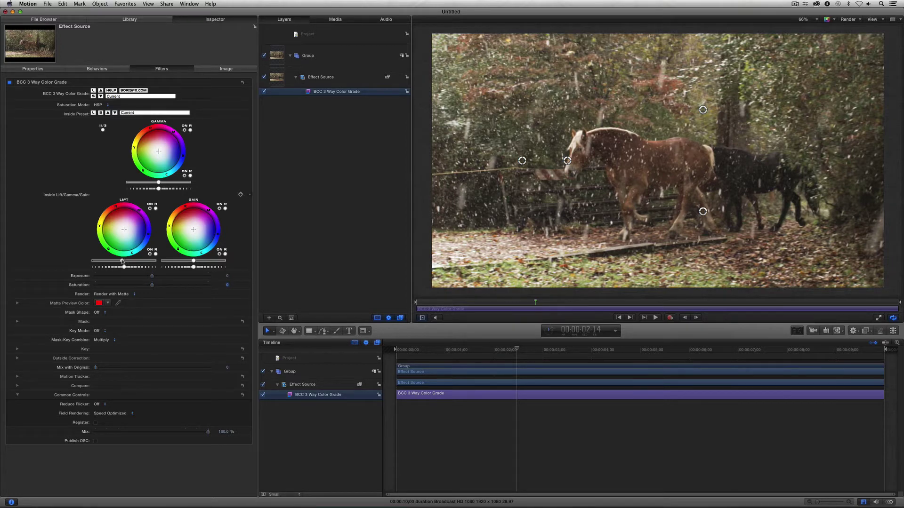
# Darken the lift, brighten the gamma and reduce the gain of the inside color correction to crush the blacks
pyautogui.moveTo(121, 261); pyautogui.dragTo(110, 263)
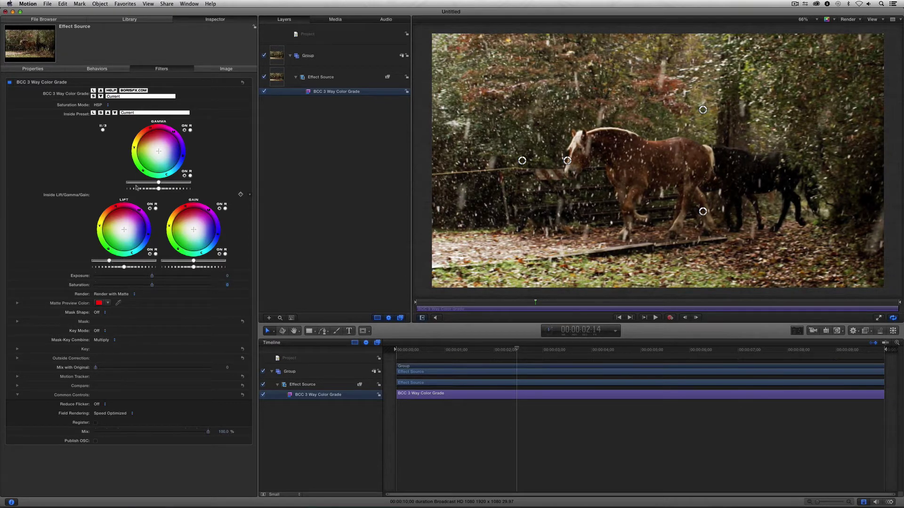
pyautogui.moveTo(158, 183); pyautogui.dragTo(167, 183)
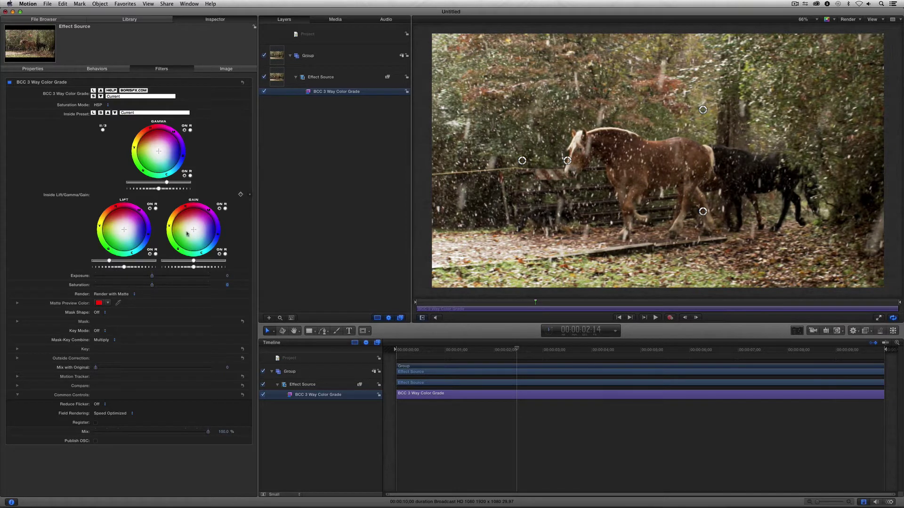
pyautogui.moveTo(194, 261); pyautogui.dragTo(184, 263)
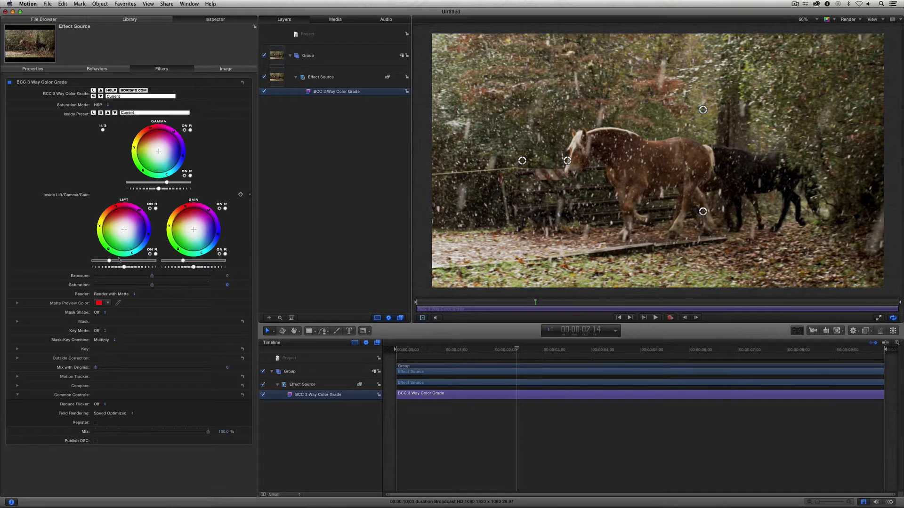
pyautogui.moveTo(108, 262); pyautogui.dragTo(107, 262)
pyautogui.moveTo(167, 183); pyautogui.dragTo(170, 183)
# Compare the horse footage with and without the color grade, and check the look at other points in the clip
pyautogui.moveTo(571, 351); pyautogui.dragTo(788, 349)
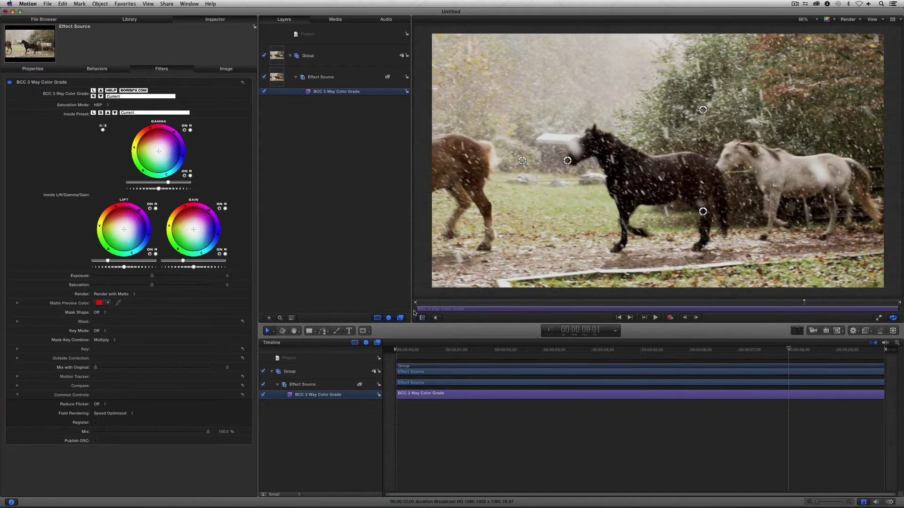
pyautogui.click(9, 83)
pyautogui.click(8, 83)
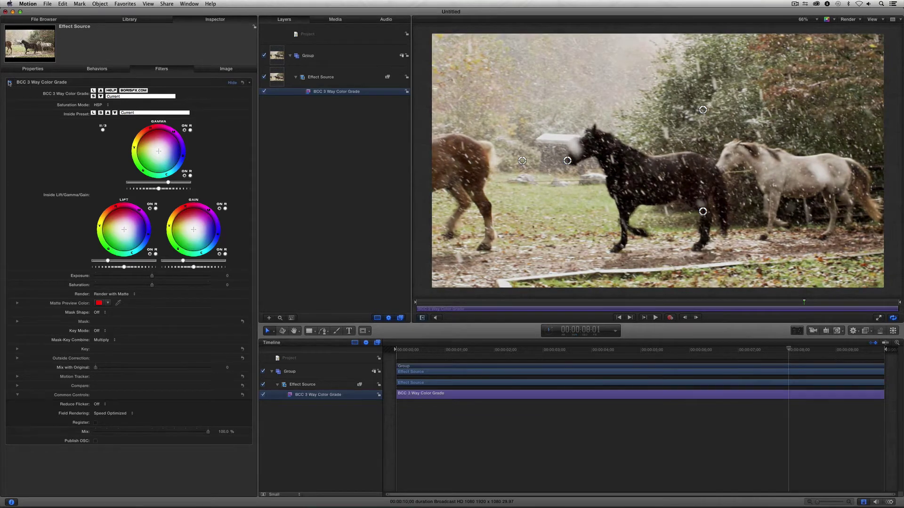
pyautogui.click(9, 83)
pyautogui.click(9, 83)
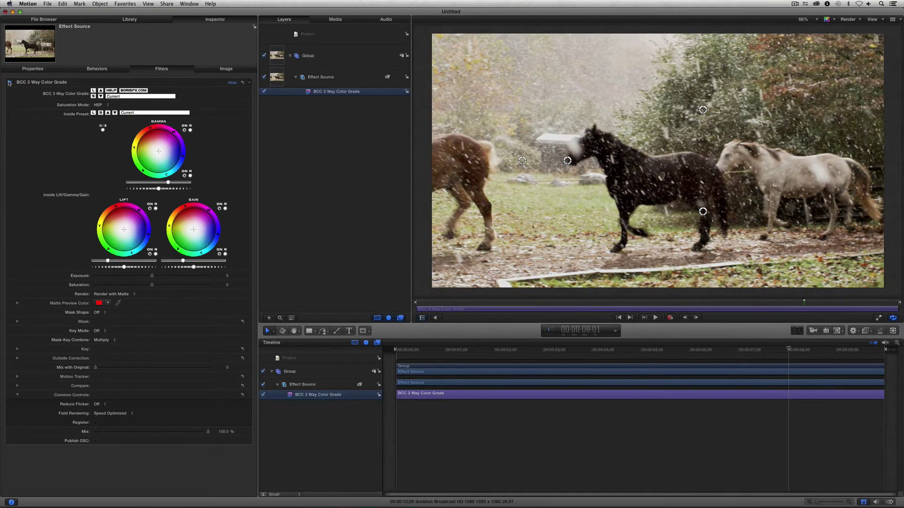
pyautogui.click(9, 82)
pyautogui.click(9, 82)
pyautogui.click(486, 350)
pyautogui.moveTo(490, 350); pyautogui.dragTo(707, 350)
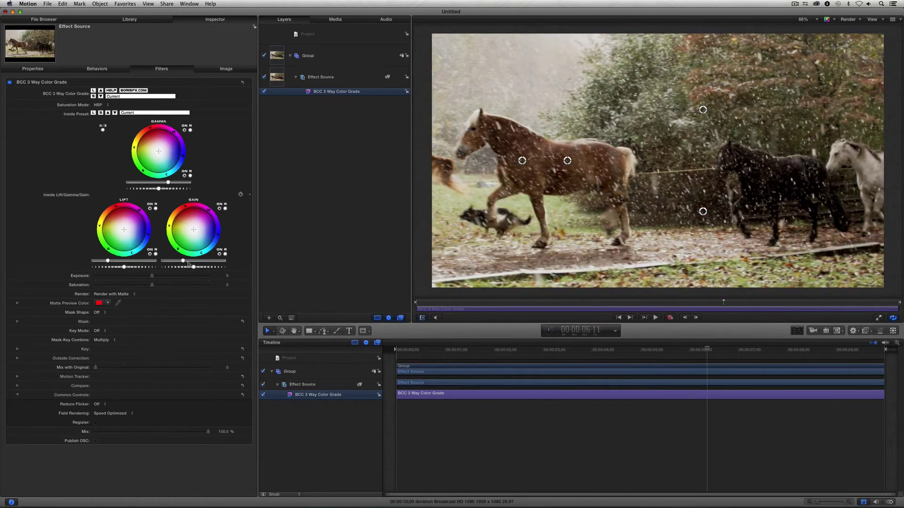
# Lower the lift a little further and raise the gamma to compensate
pyautogui.moveTo(108, 261); pyautogui.dragTo(105, 261)
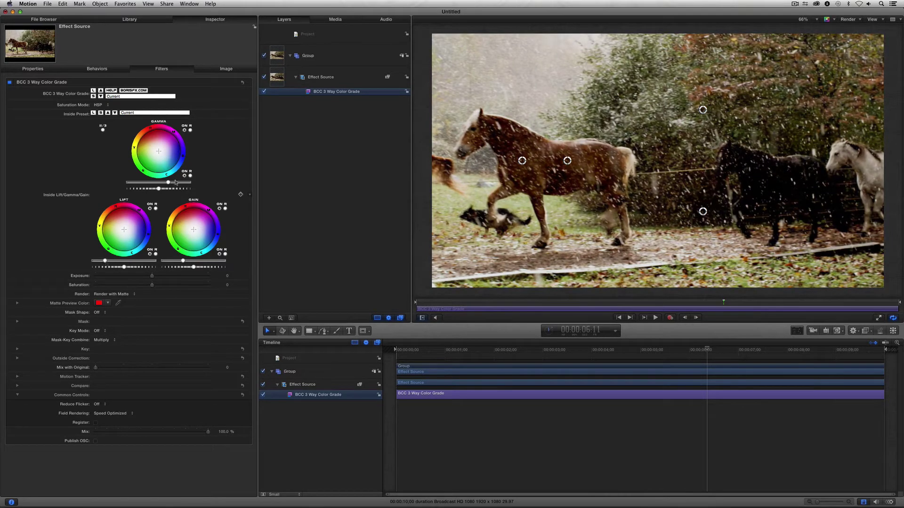
pyautogui.moveTo(168, 182); pyautogui.dragTo(173, 183)
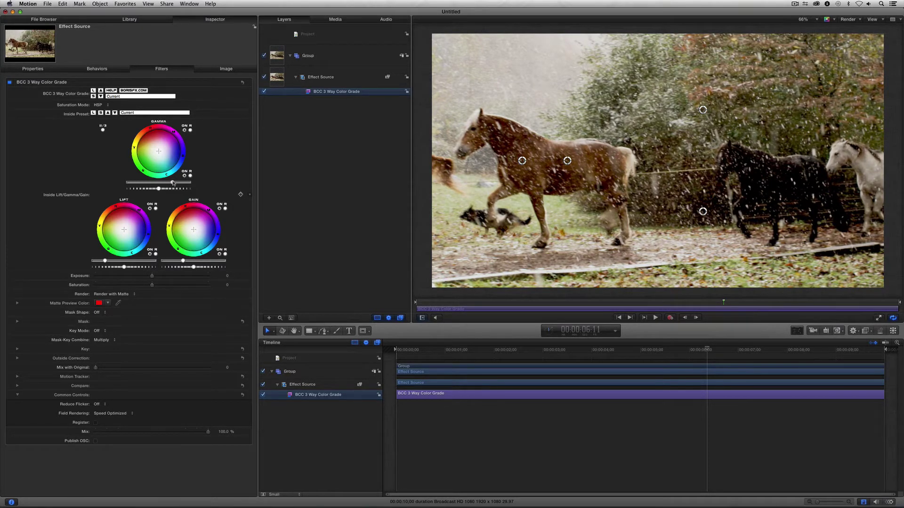
# Clear the clip from the Effect Source placeholder and save the effect template as "Crushed Blacks Color Grade" in the BCC Blur & Sharpen category
pyautogui.click(365, 79)
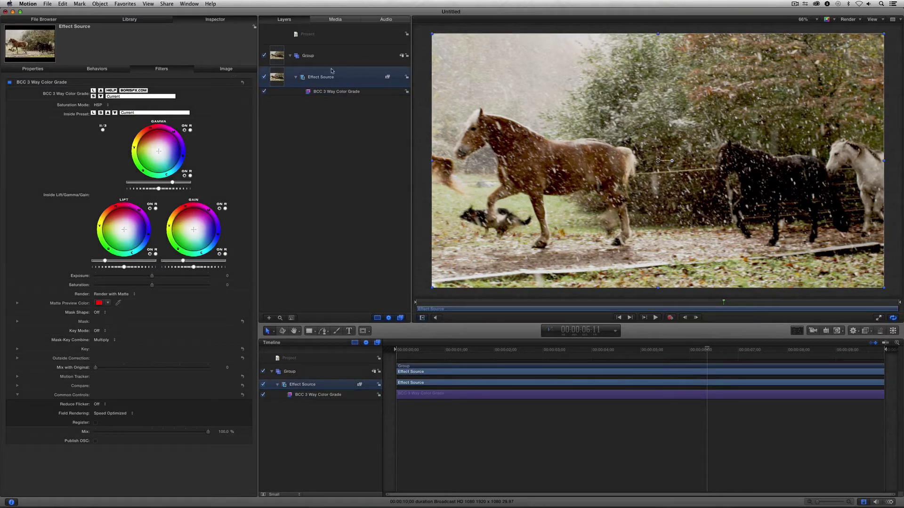
pyautogui.click(226, 68)
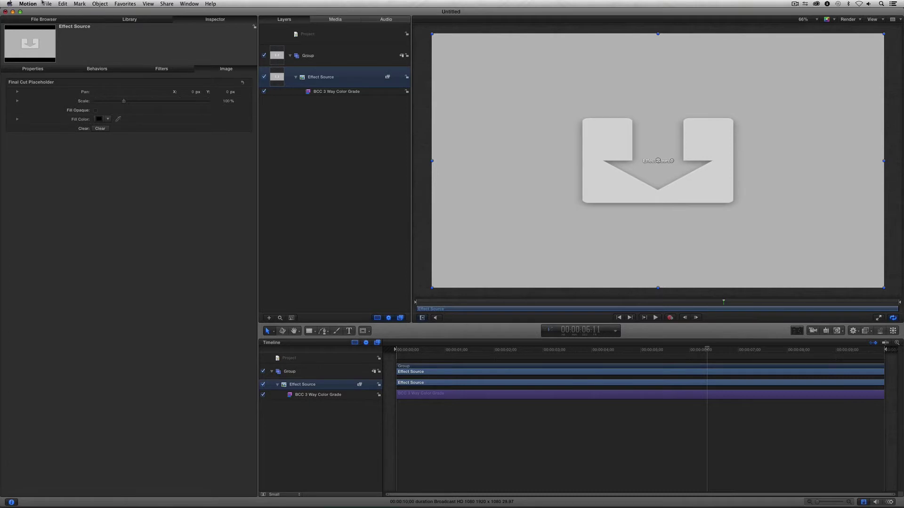
pyautogui.click(43, 4)
pyautogui.click(65, 57)
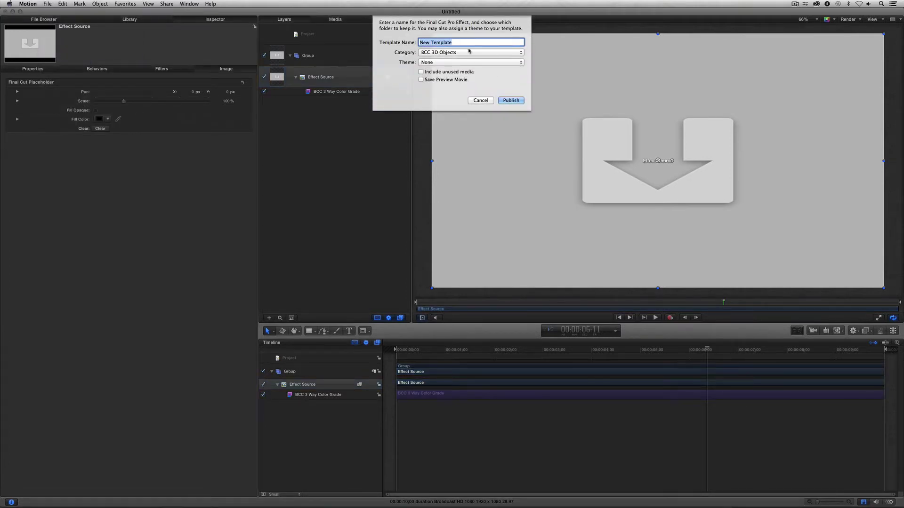
pyautogui.write('Crushed Blacks Color Grade')
pyautogui.click(450, 52)
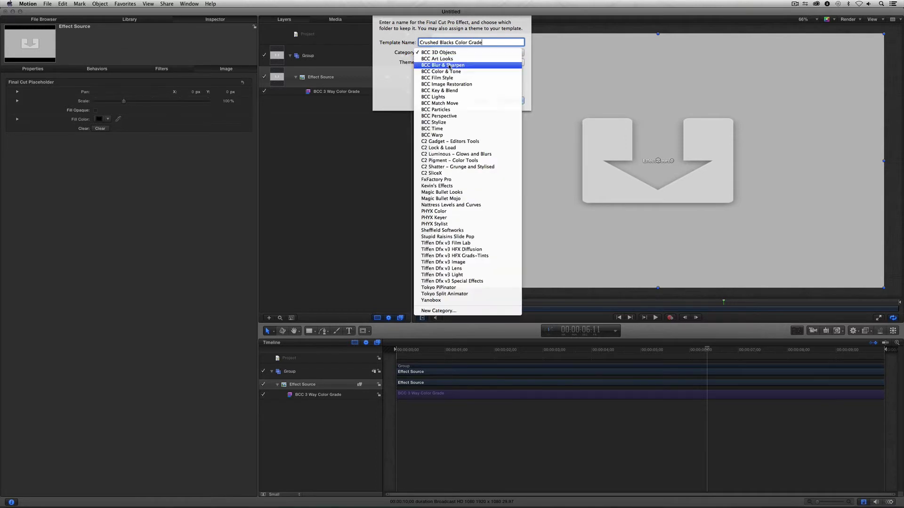
pyautogui.click(450, 66)
pyautogui.click(509, 101)
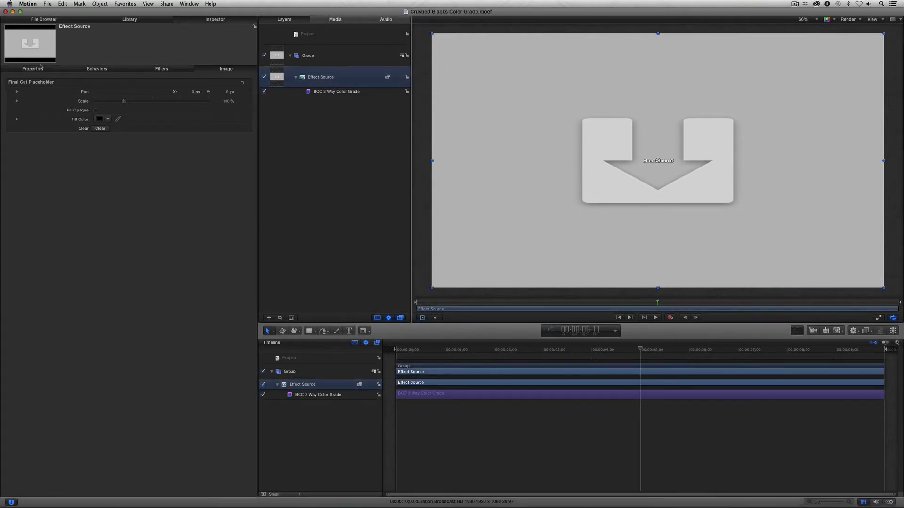
# Put the clip 000661_VTXHD.mov back into the Effect Source placeholder of the saved template
pyautogui.click(43, 19)
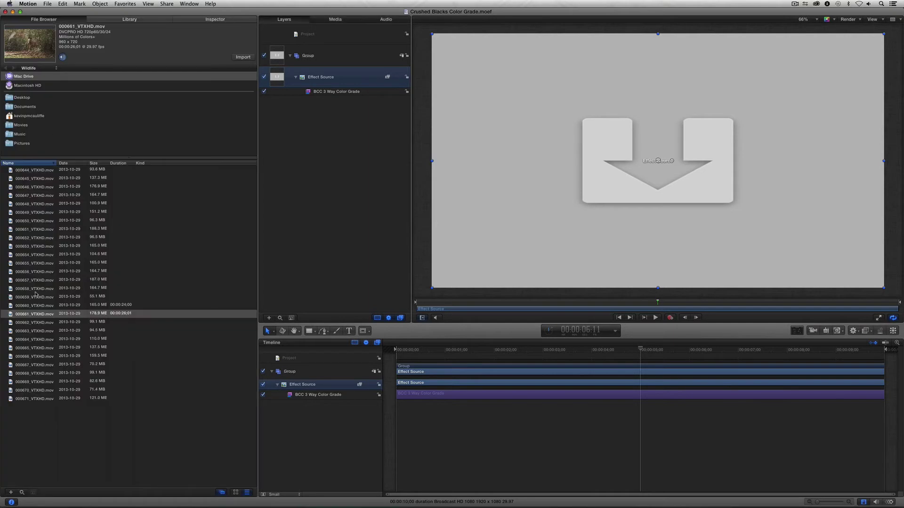
pyautogui.click(13, 316)
pyautogui.moveTo(13, 315); pyautogui.dragTo(282, 76)
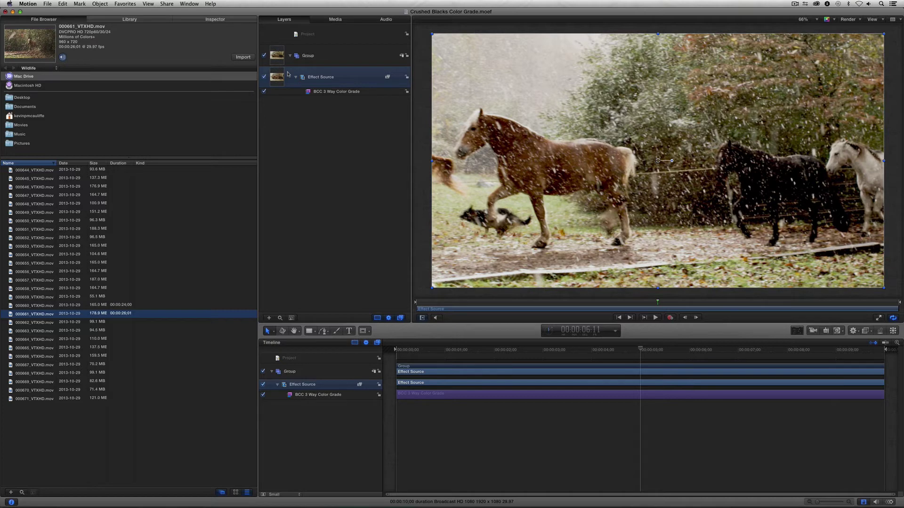
# Set the Mask Shape of the BCC 3 Way Color Grade filter to Egg Shape
pyautogui.click(316, 93)
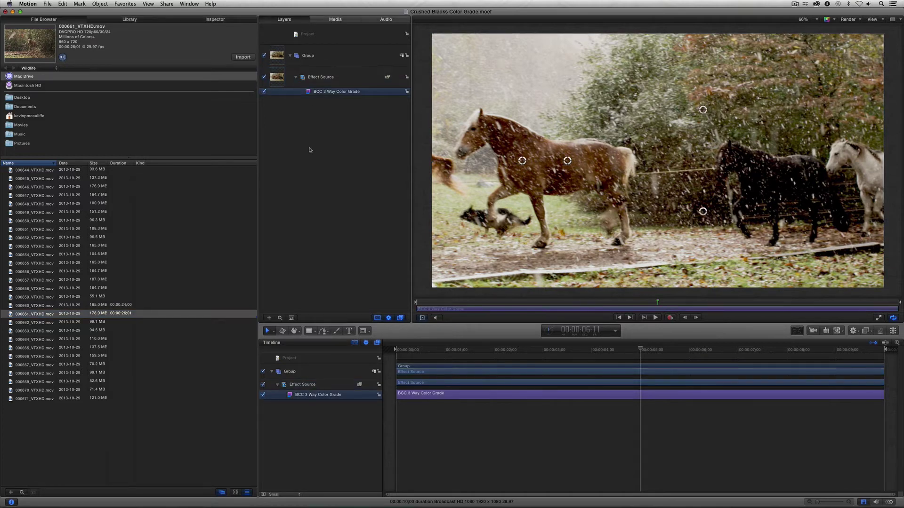
pyautogui.click(196, 19)
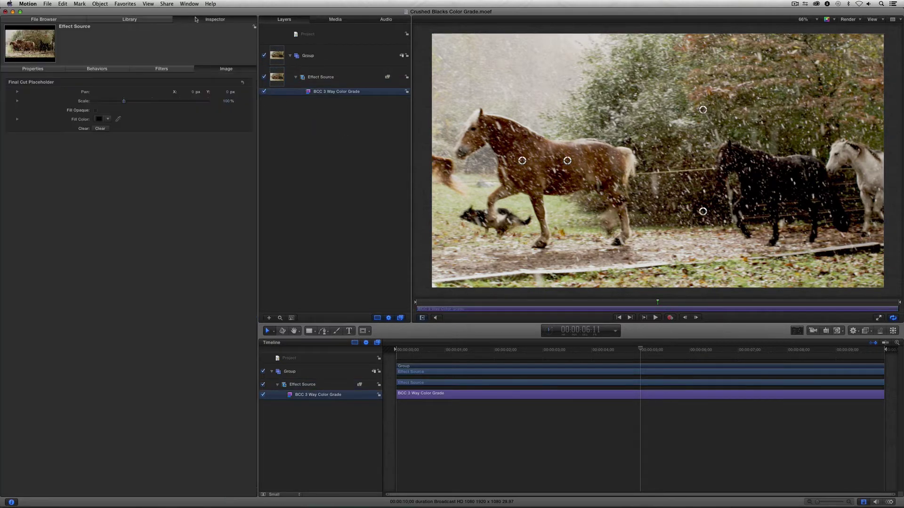
pyautogui.click(161, 69)
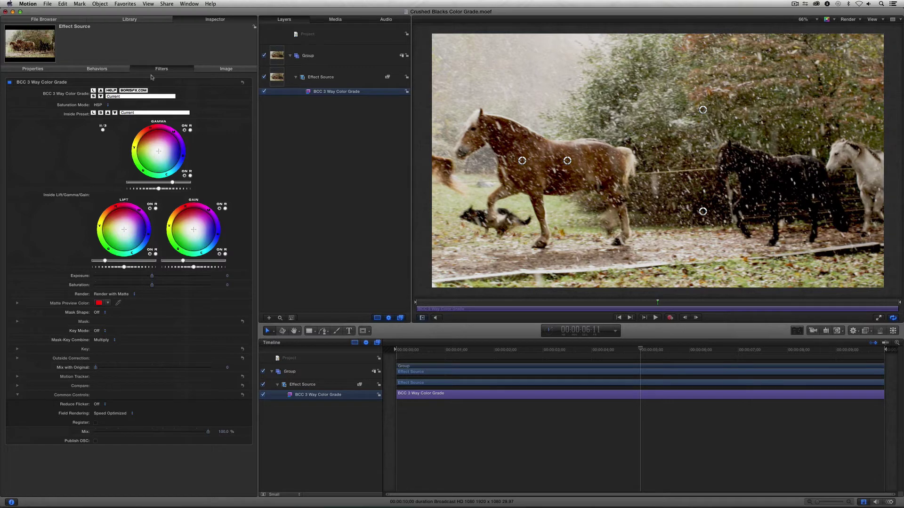
pyautogui.click(97, 313)
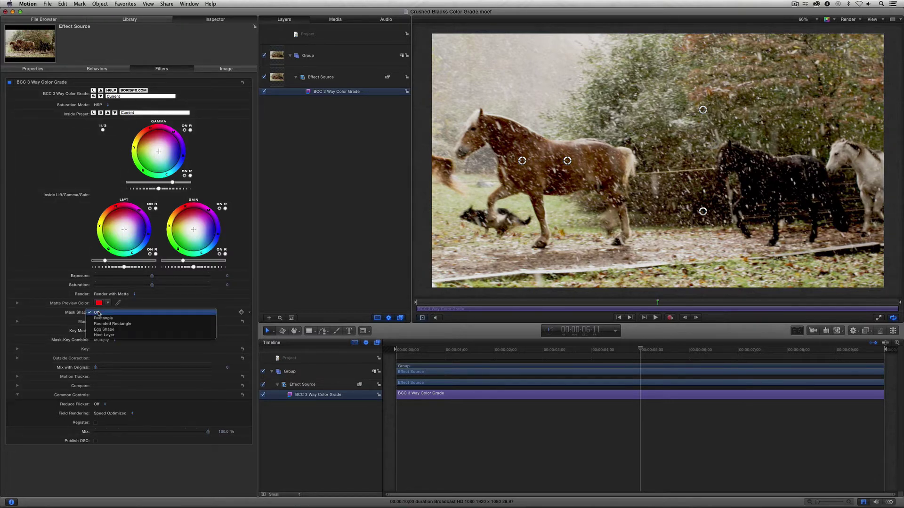
pyautogui.click(127, 332)
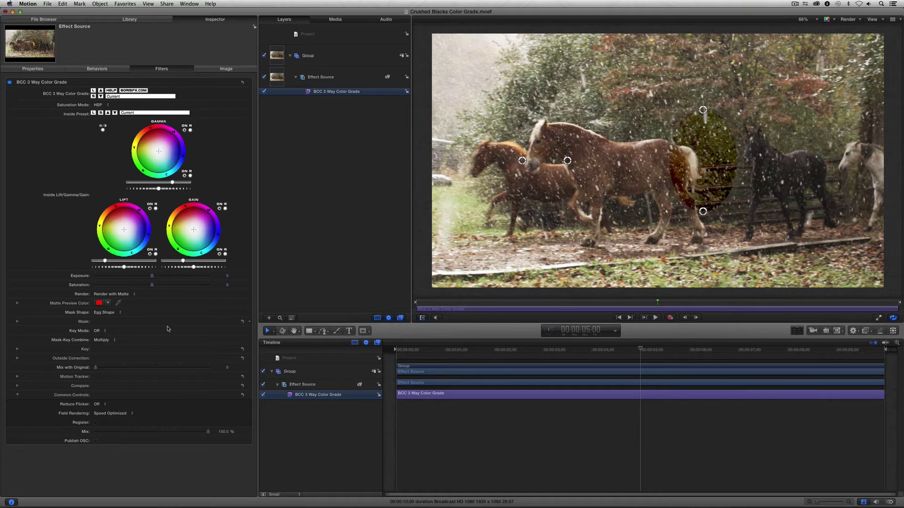
# Place the egg mask's two points at the horizontal centre of the frame's upper and lower edges, at X 0 and Y about ±538 px
pyautogui.click(17, 322)
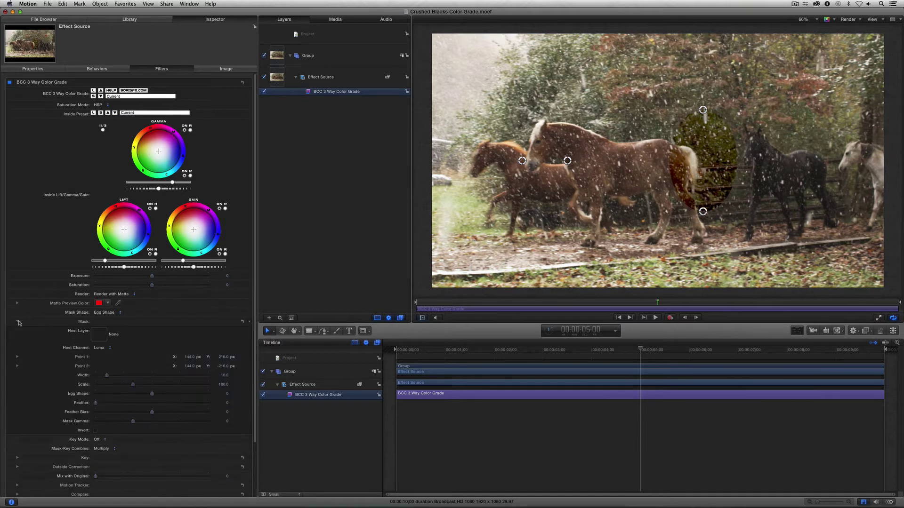
pyautogui.moveTo(152, 395); pyautogui.dragTo(190, 398)
pyautogui.press('super+z')
pyautogui.moveTo(703, 110); pyautogui.dragTo(657, 34)
pyautogui.moveTo(703, 211); pyautogui.dragTo(658, 287)
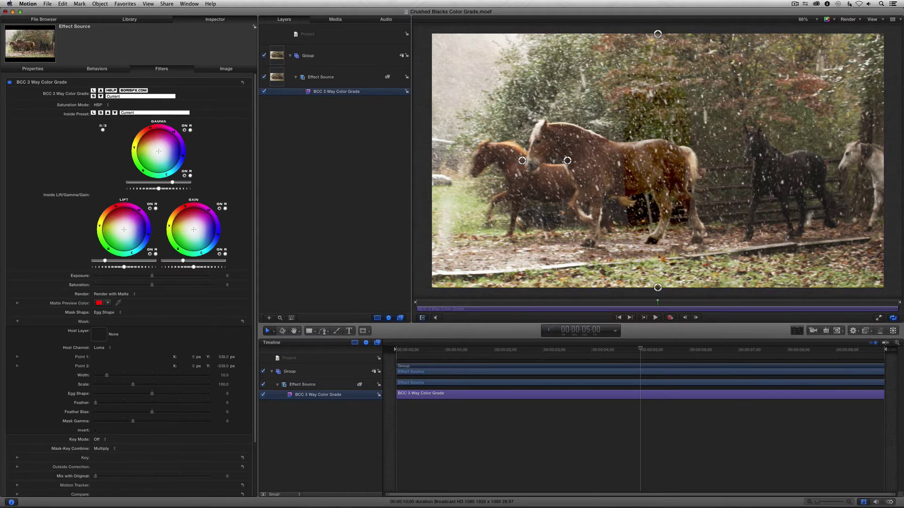
# Widen the egg mask to a Width of about 66 so it covers most of the frame
pyautogui.click(877, 20)
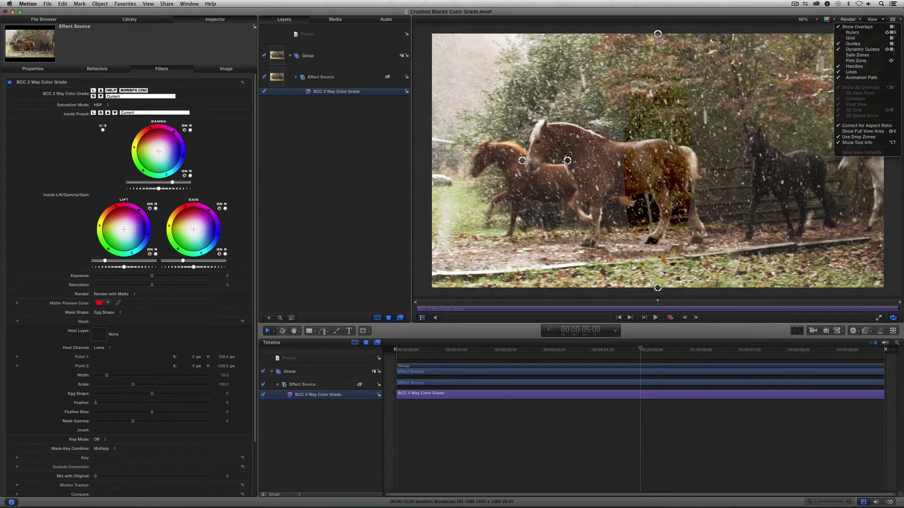
pyautogui.click(776, 21)
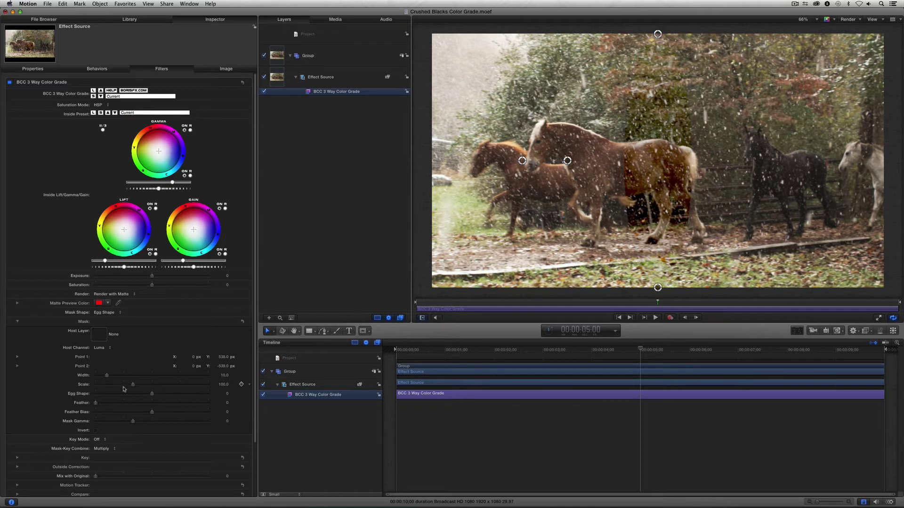
pyautogui.moveTo(107, 375); pyautogui.dragTo(171, 380)
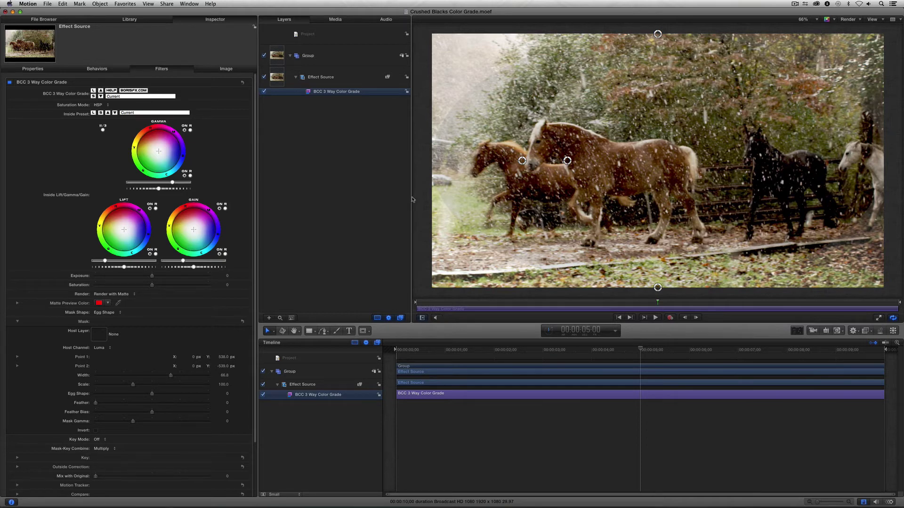
# Set the Outside Correction's Saturation to -100 and feather the egg mask by about 13
pyautogui.click(18, 322)
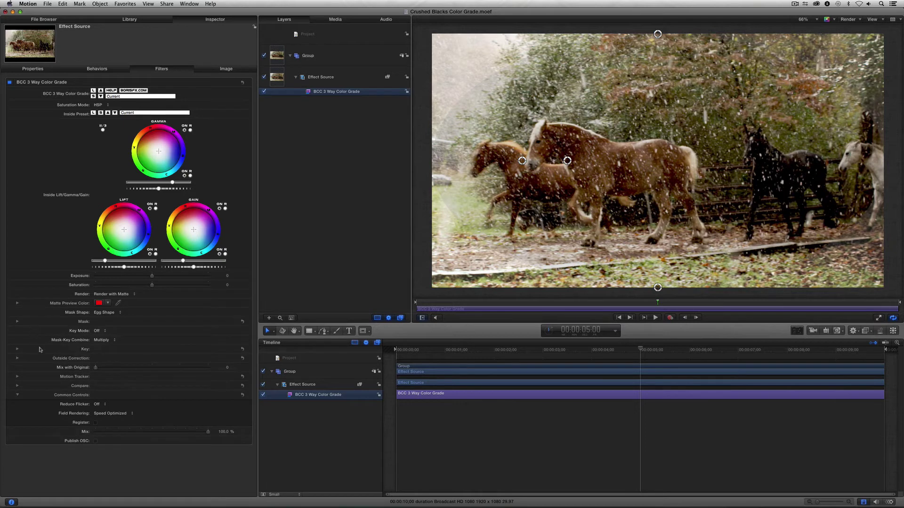
pyautogui.click(18, 358)
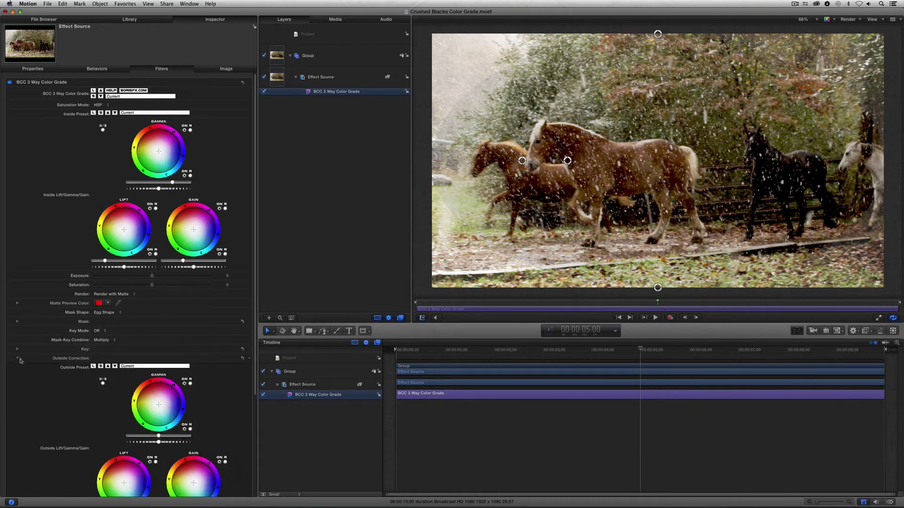
pyautogui.scroll(-6, 254, 278)
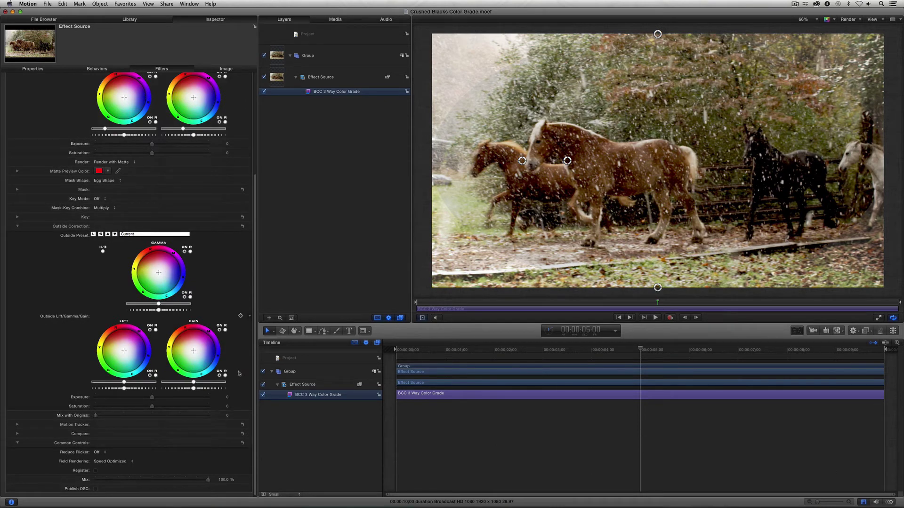
pyautogui.moveTo(151, 407); pyautogui.dragTo(49, 405)
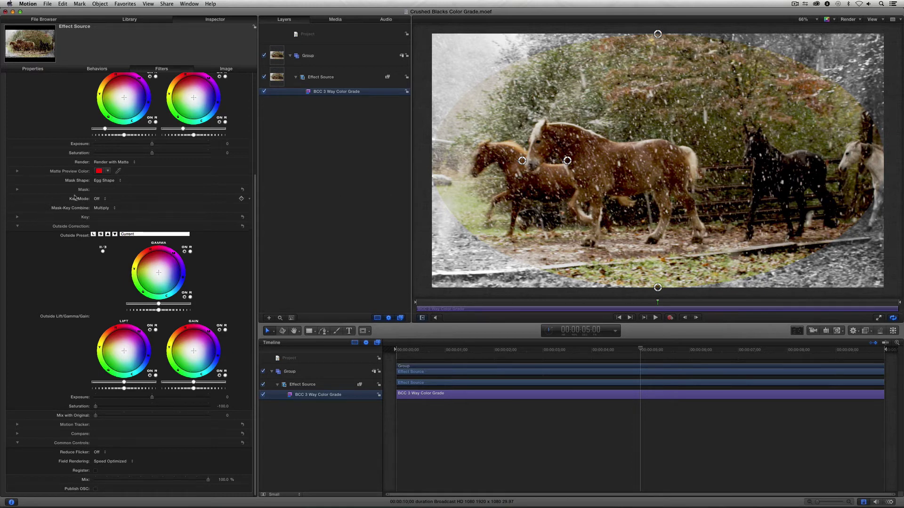
pyautogui.click(18, 189)
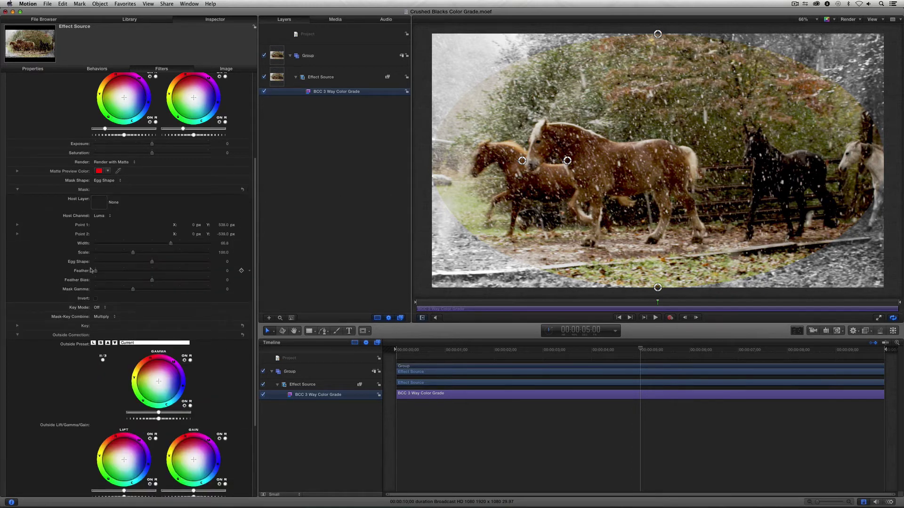
pyautogui.moveTo(96, 271); pyautogui.dragTo(106, 271)
# Clear the clip from the Effect Source placeholder
pyautogui.click(316, 79)
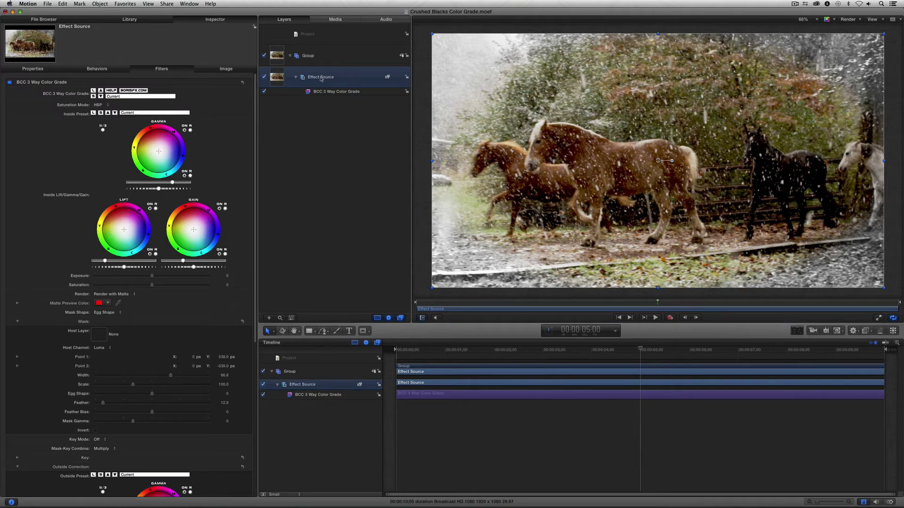
pyautogui.click(225, 69)
pyautogui.click(101, 128)
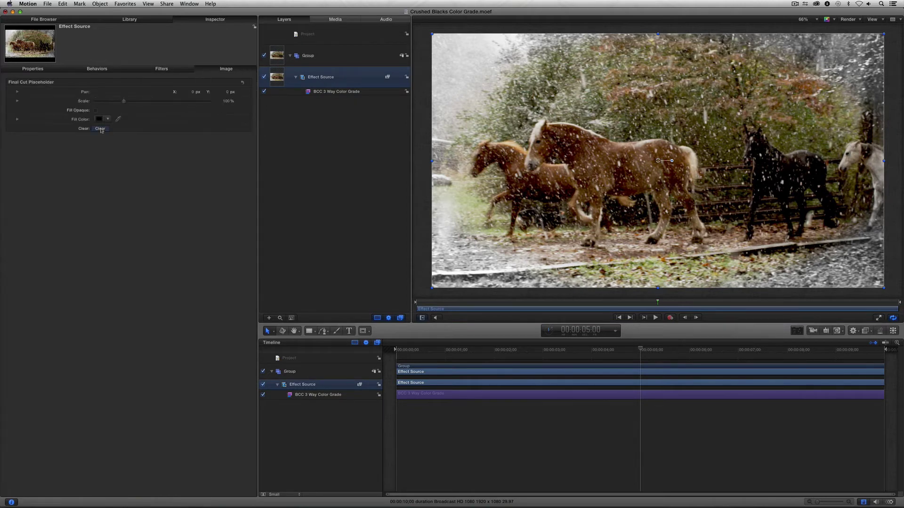
# Save a copy of the effect template as "Crushed Blacks with Desat Vignette" in the BCC Color & Tone category
pyautogui.click(51, 4)
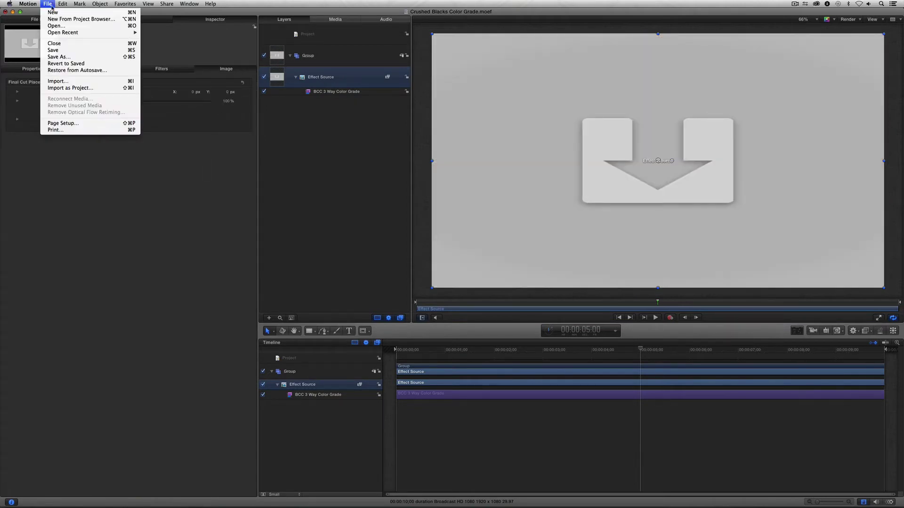
pyautogui.click(59, 57)
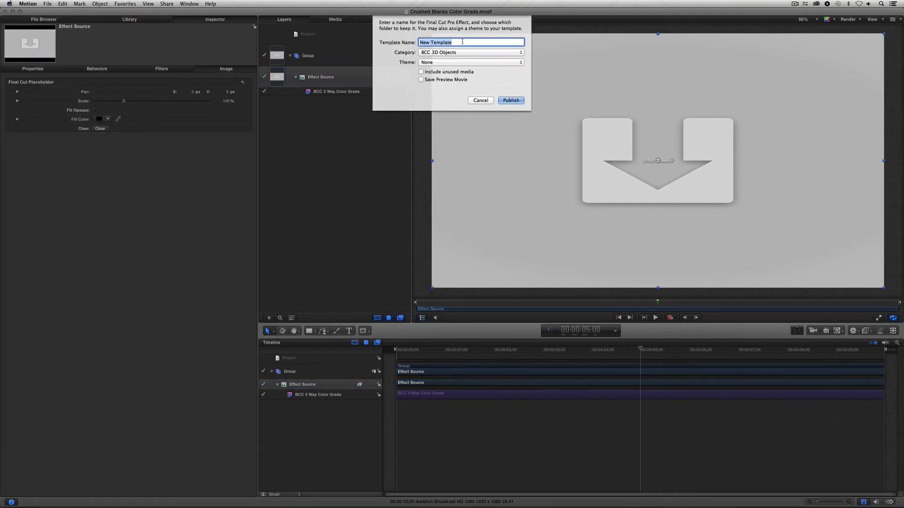
pyautogui.click(445, 62)
pyautogui.click(446, 53)
pyautogui.click(447, 52)
pyautogui.click(453, 74)
pyautogui.write('Crushed Blacks with Desat Vignette')
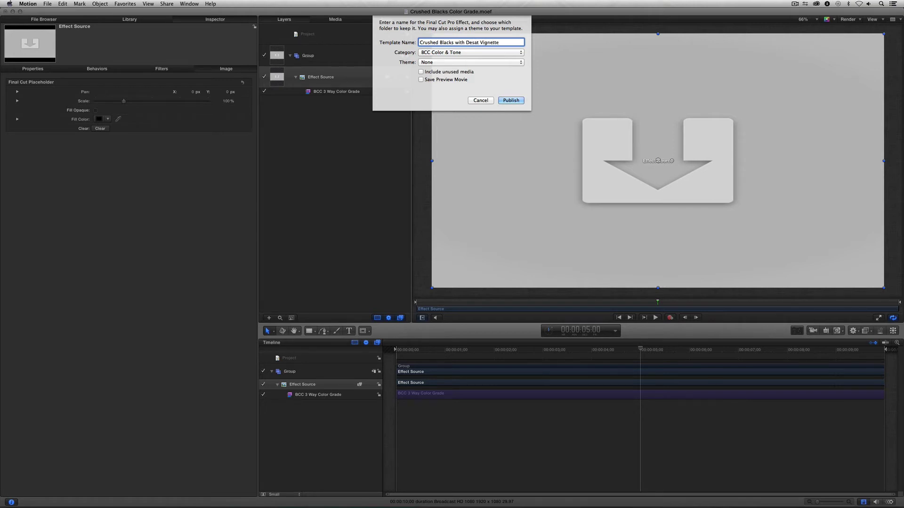
pyautogui.press('Return')
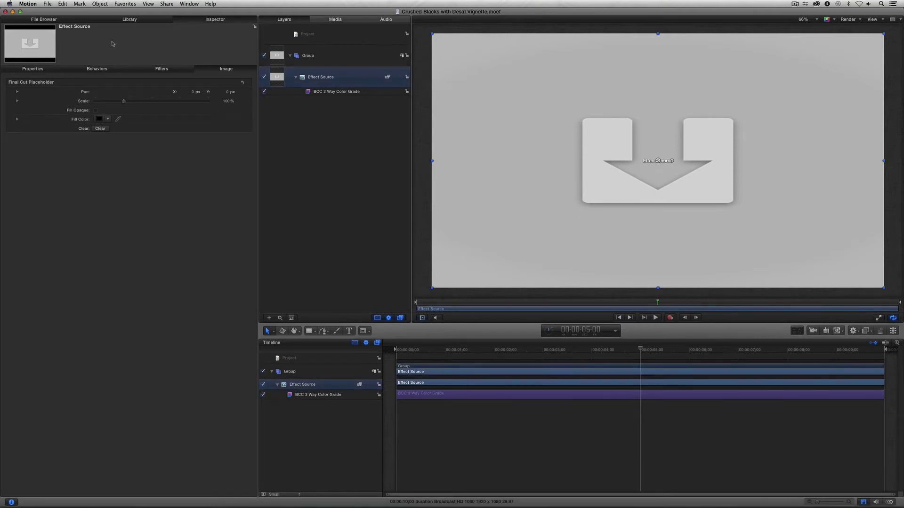
# Put the clip 000661_VTXHD.mov back into the Effect Source placeholder
pyautogui.press('super+1')
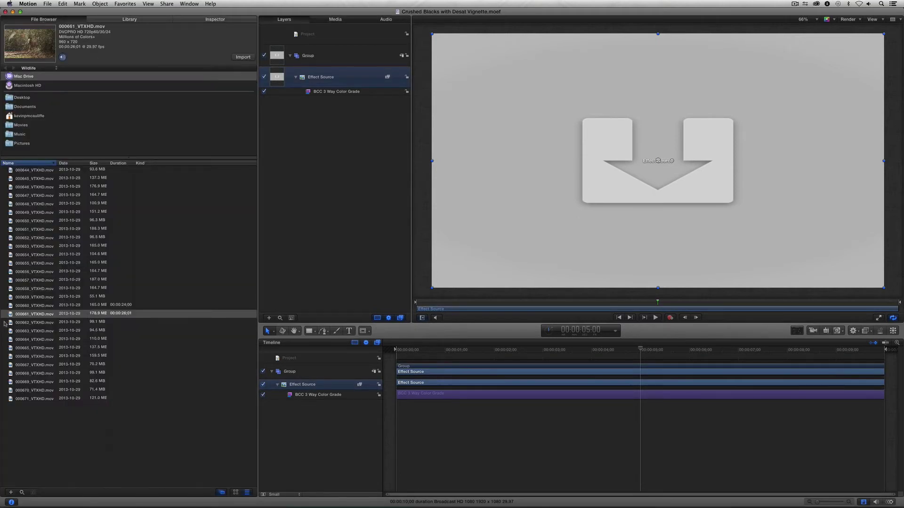
pyautogui.moveTo(10, 314); pyautogui.dragTo(333, 78)
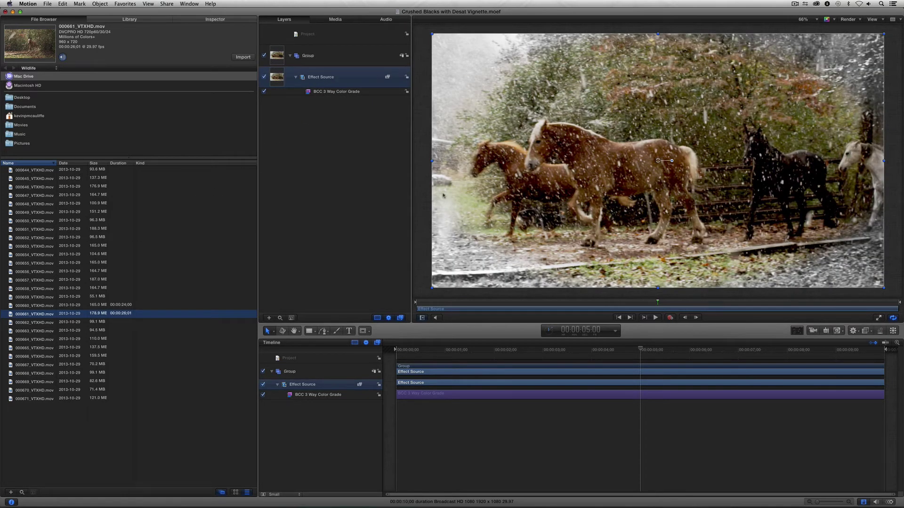
# Lower the Outside Correction's Exposure in the BCC 3 Way Color Grade filter to about -3.77 to darken the vignette
pyautogui.click(369, 92)
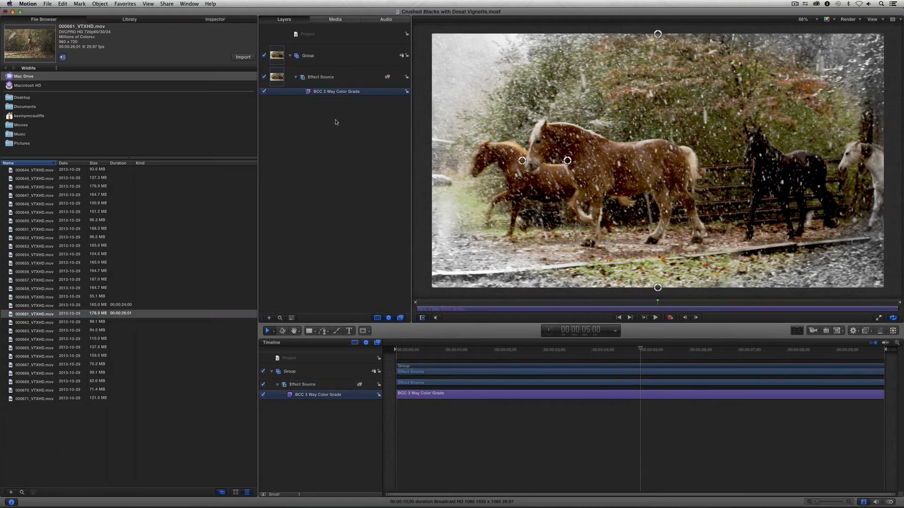
pyautogui.click(226, 22)
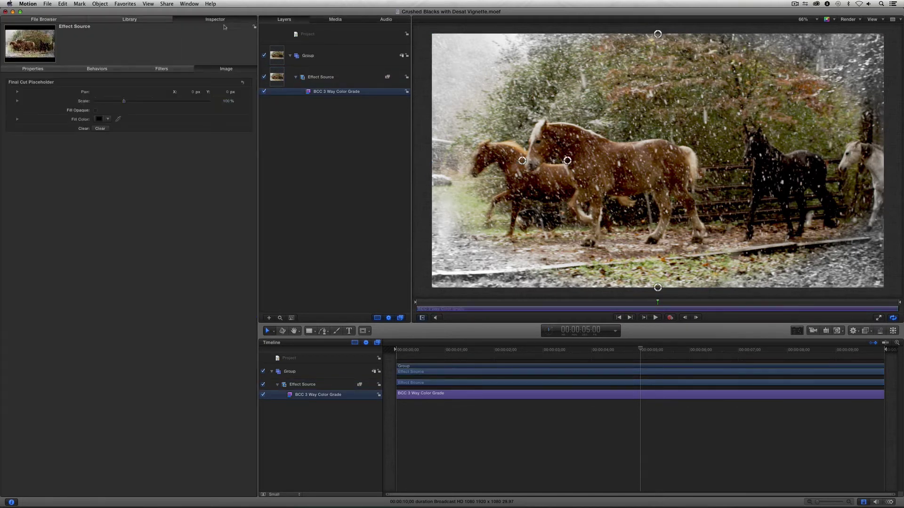
pyautogui.click(149, 69)
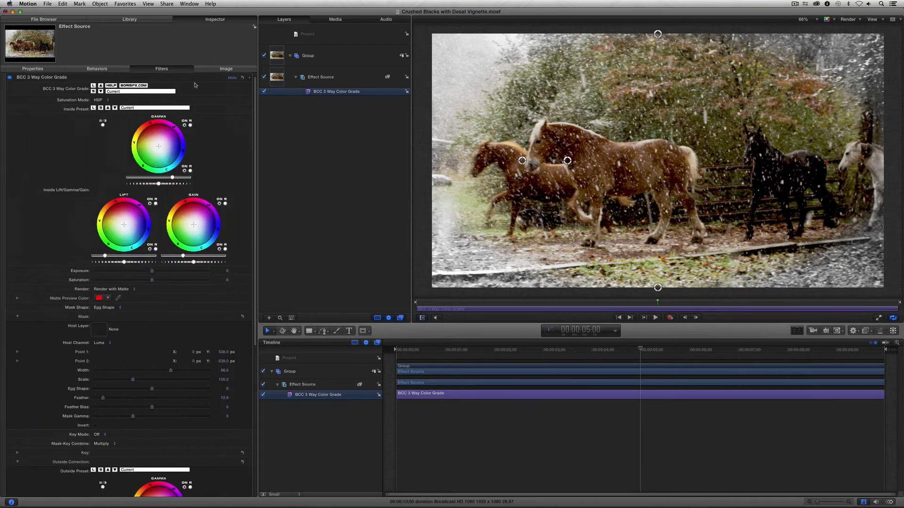
pyautogui.scroll(-10, 249, 270)
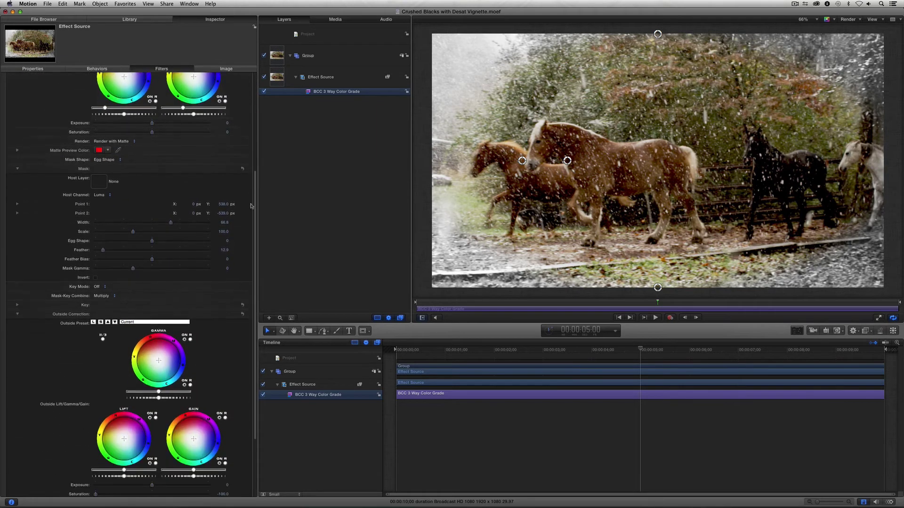
pyautogui.scroll(-1, 249, 282)
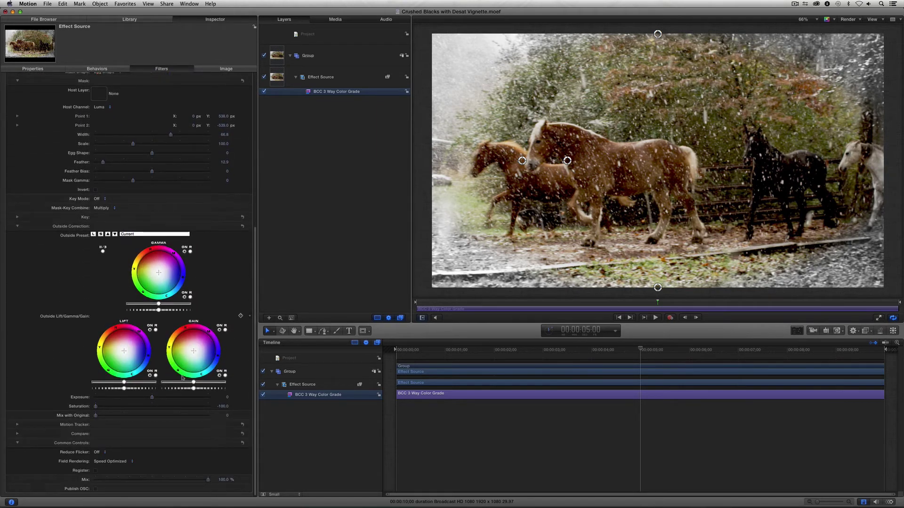
pyautogui.moveTo(151, 398); pyautogui.dragTo(112, 400)
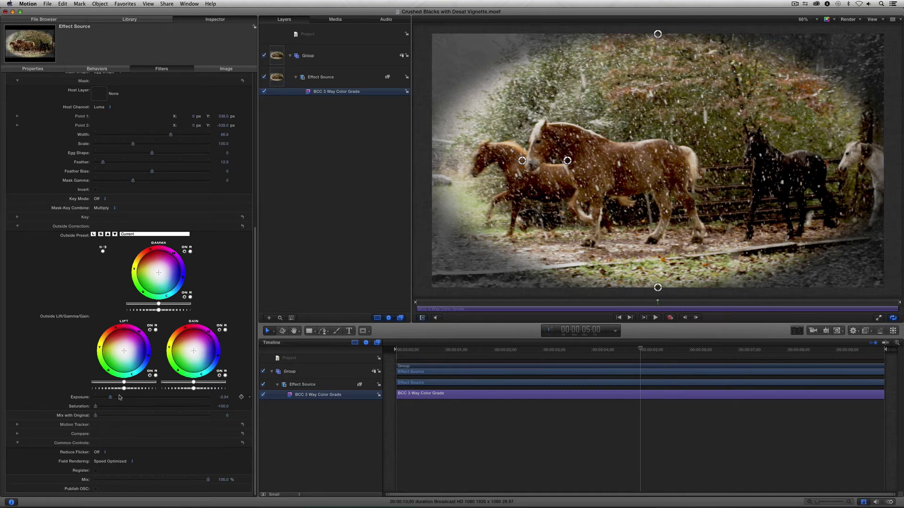
pyautogui.moveTo(111, 399); pyautogui.dragTo(99, 402)
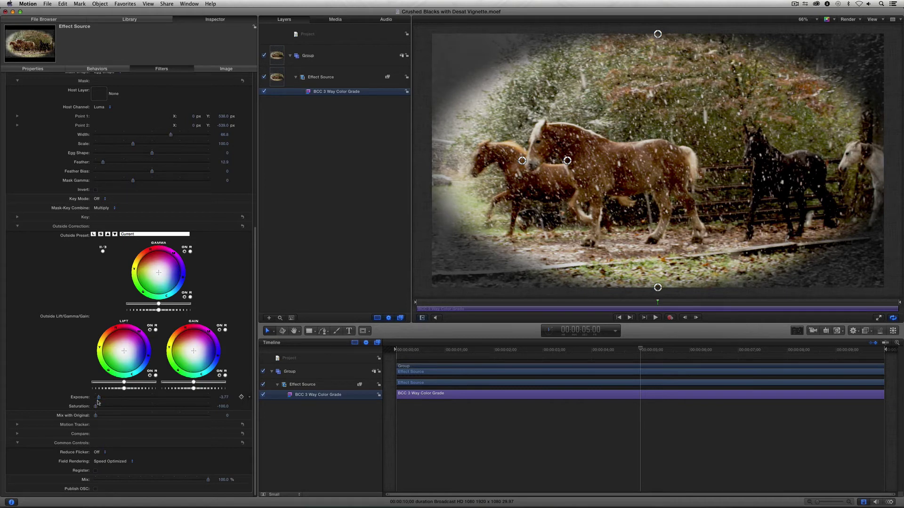
# Clear the clip from the Effect Source placeholder of the darkened vignette template
pyautogui.click(335, 81)
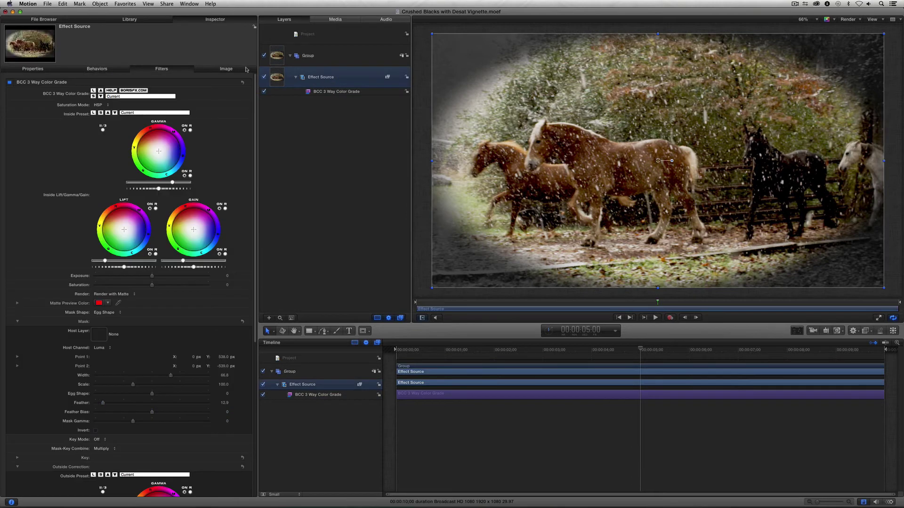
pyautogui.click(246, 70)
pyautogui.click(106, 129)
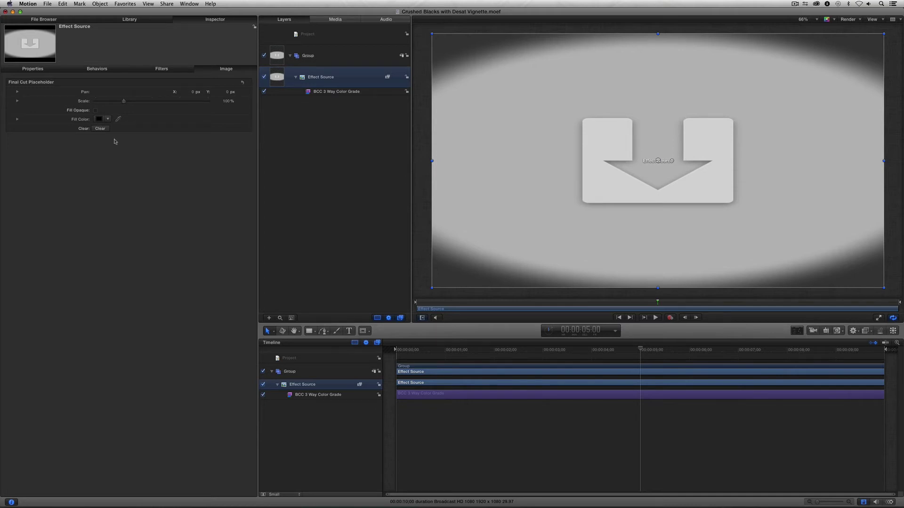
# Save a copy of the effect template as "Crushed Blacks Vignette Desat with Crushed Blacks", choosing a BCC category for it
pyautogui.click(49, 4)
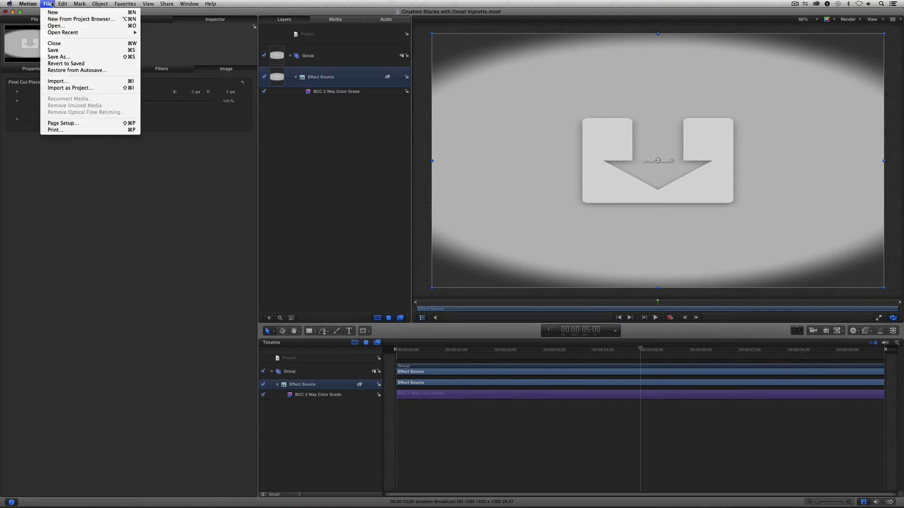
pyautogui.click(59, 57)
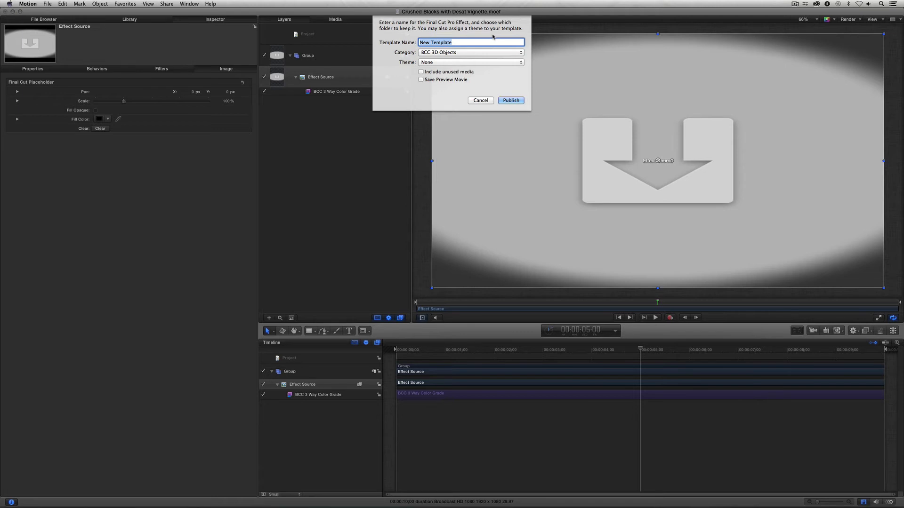
pyautogui.write('Crushed')
pyautogui.write('Blacks')
pyautogui.write(' Vignette')
pyautogui.write(' with')
pyautogui.press('BackSpace')
pyautogui.press('BackSpace')
pyautogui.press('BackSpace')
pyautogui.press('BackSpace')
pyautogui.press('BackSpace')
pyautogui.write('Desat with Crushed Blacks')
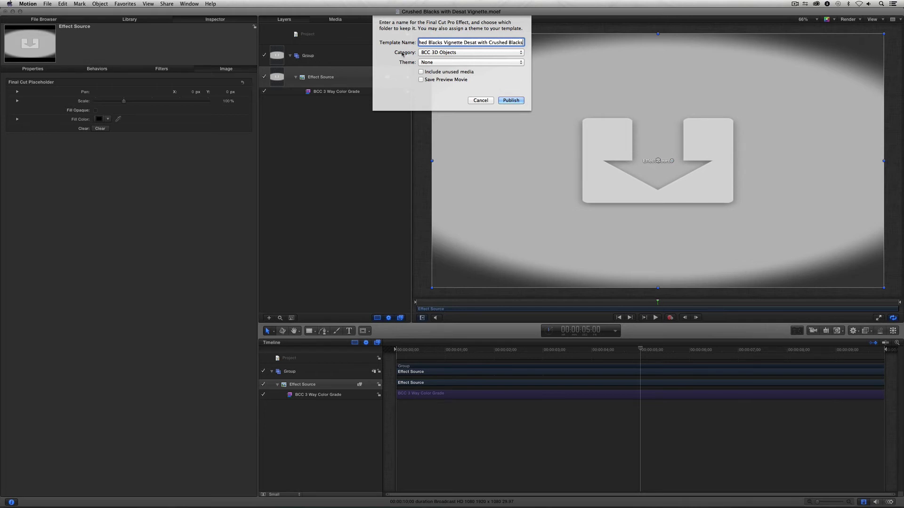
pyautogui.click(436, 53)
pyautogui.click(441, 71)
pyautogui.click(506, 102)
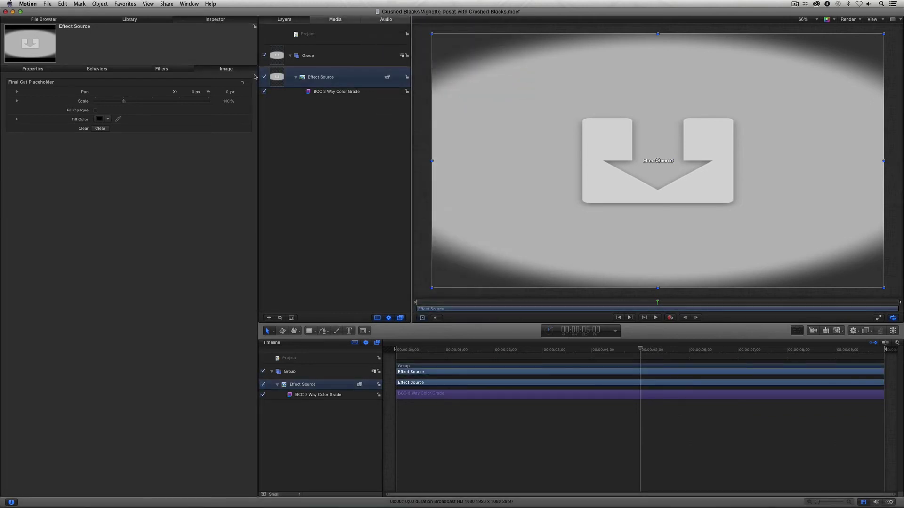
# Switch to Final Cut Pro and create a project named "Boris TV" with New Event 2013-10-31 as its default event
pyautogui.press('super+h')
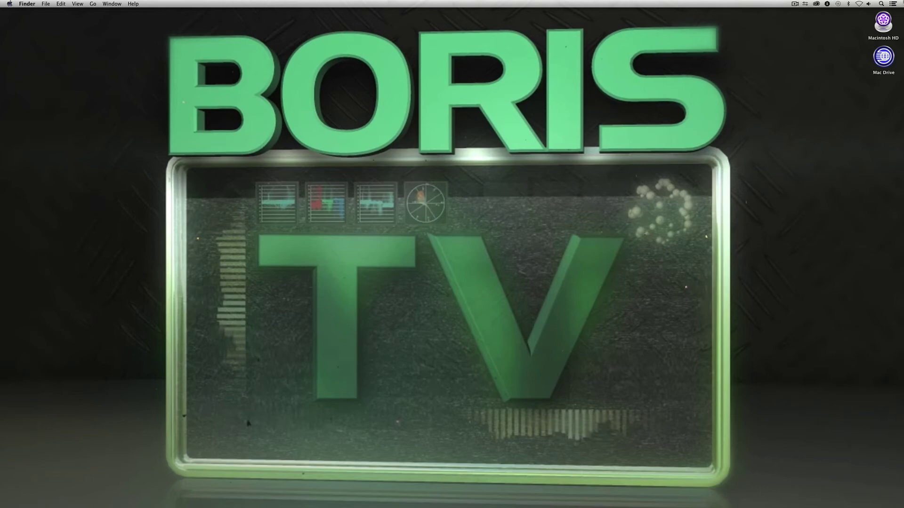
pyautogui.press('super+Tab')
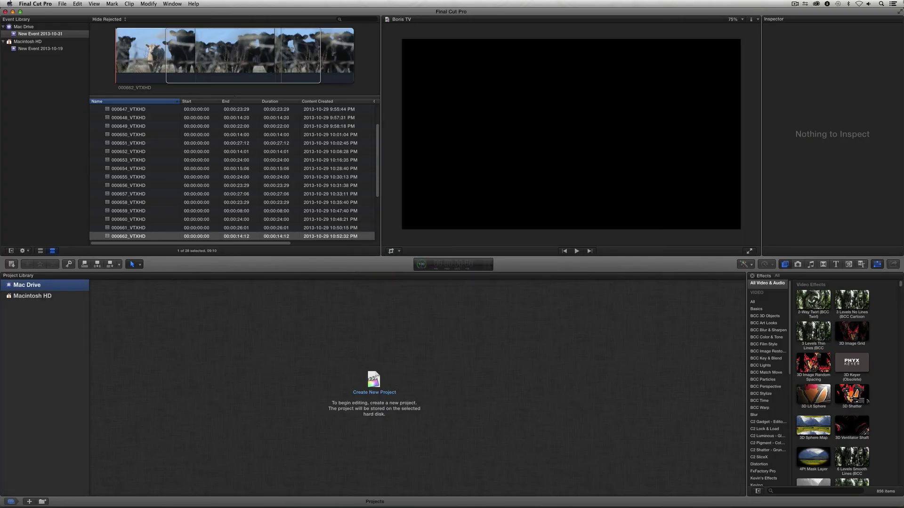
pyautogui.click(374, 381)
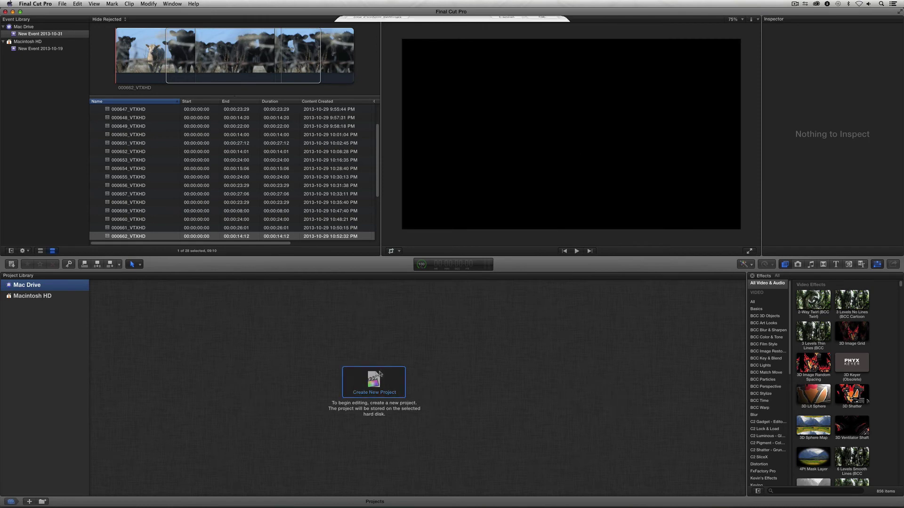
pyautogui.write('Boris TV')
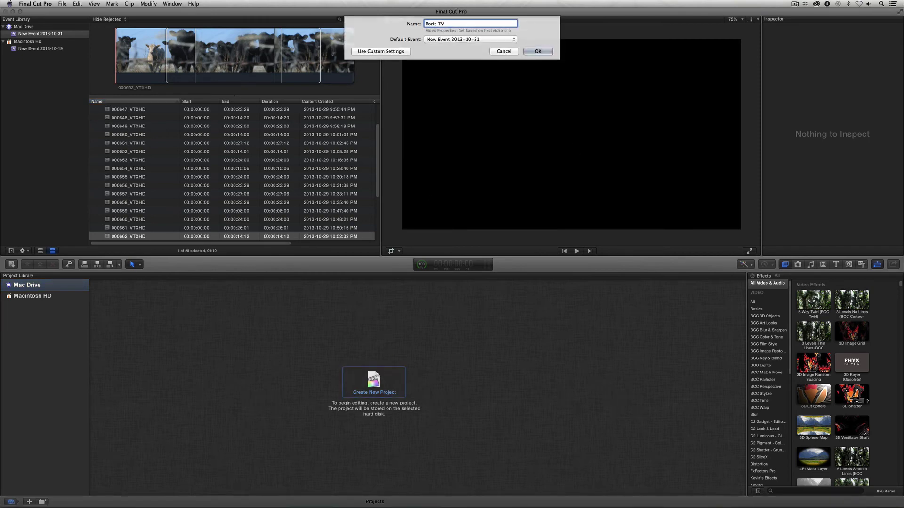
pyautogui.click(544, 52)
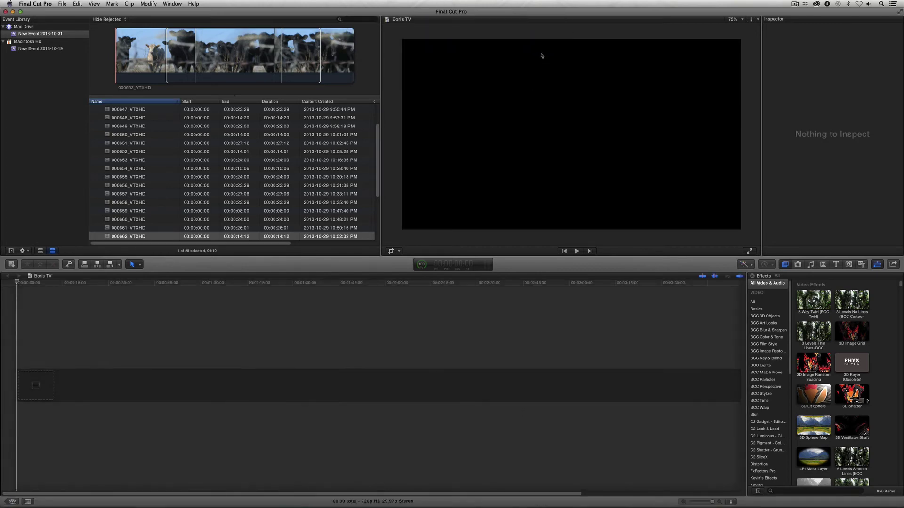
# Select a range of about 04:20 in the middle of clip 000667_VTXHD and add it to the start of the timeline
pyautogui.moveTo(377, 146); pyautogui.dragTo(386, 202)
pyautogui.click(109, 204)
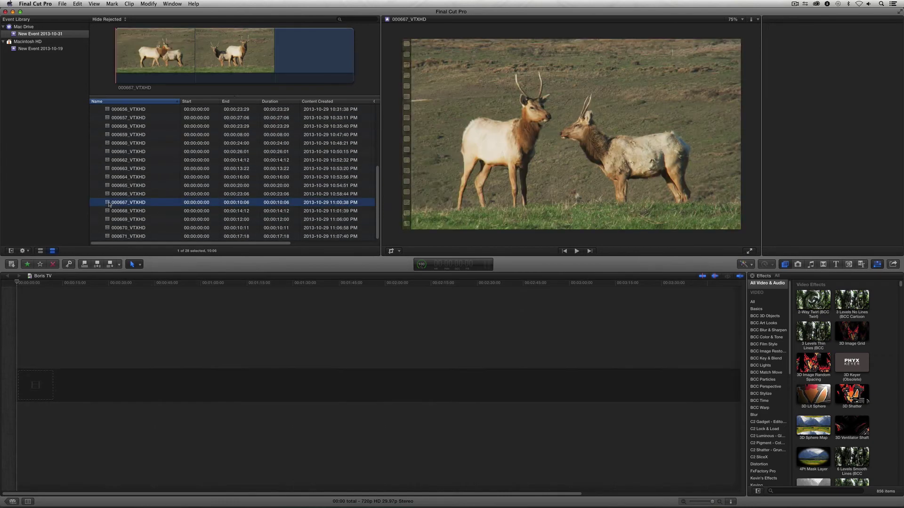
pyautogui.moveTo(199, 62); pyautogui.dragTo(353, 62)
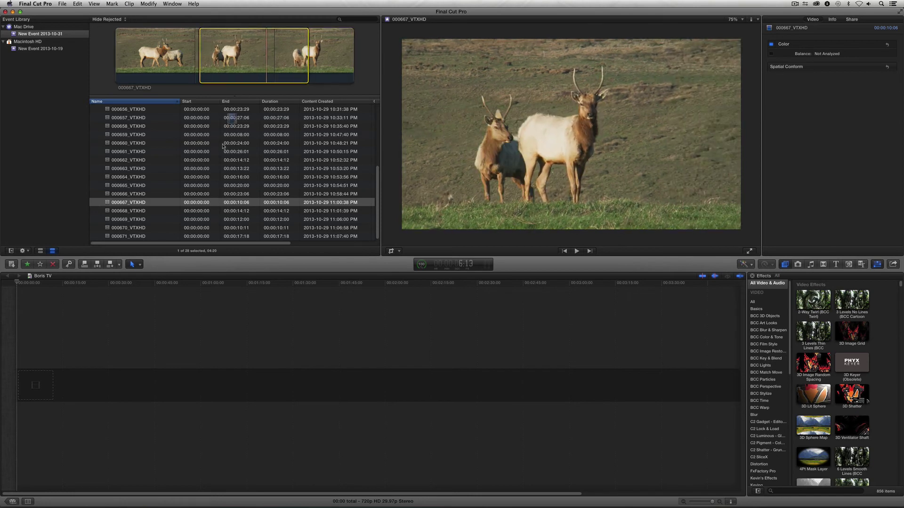
pyautogui.moveTo(220, 63); pyautogui.dragTo(28, 383)
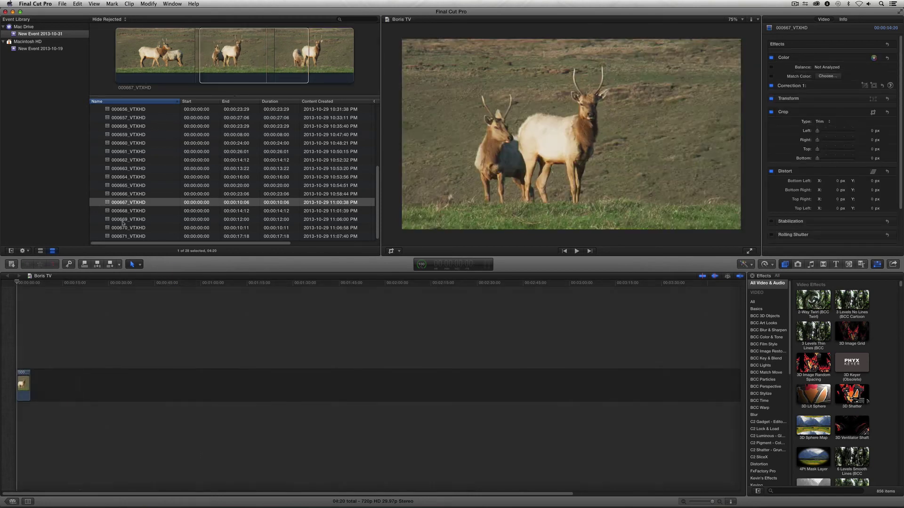
# Mark a range of about 06:21 in the middle of clip 000671_VTXHD and place it after the elk clip in the timeline
pyautogui.click(122, 220)
pyautogui.click(124, 229)
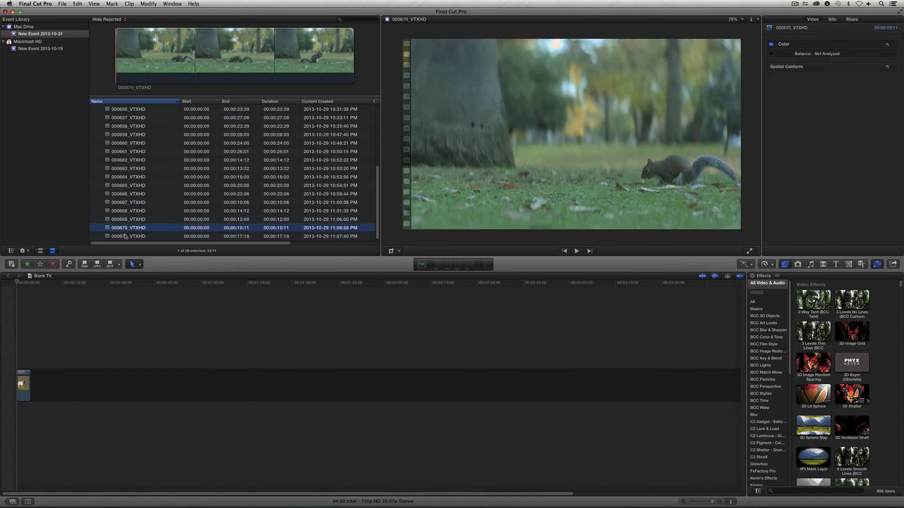
pyautogui.click(126, 237)
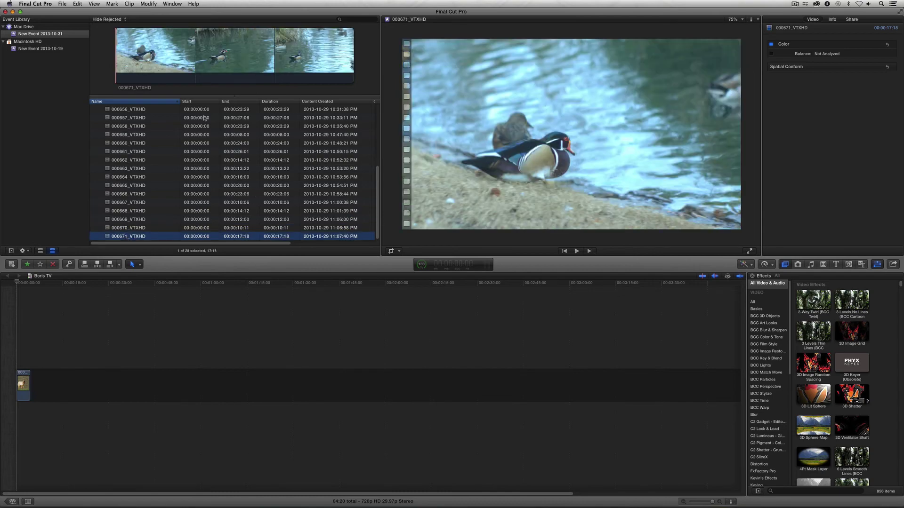
pyautogui.press('i')
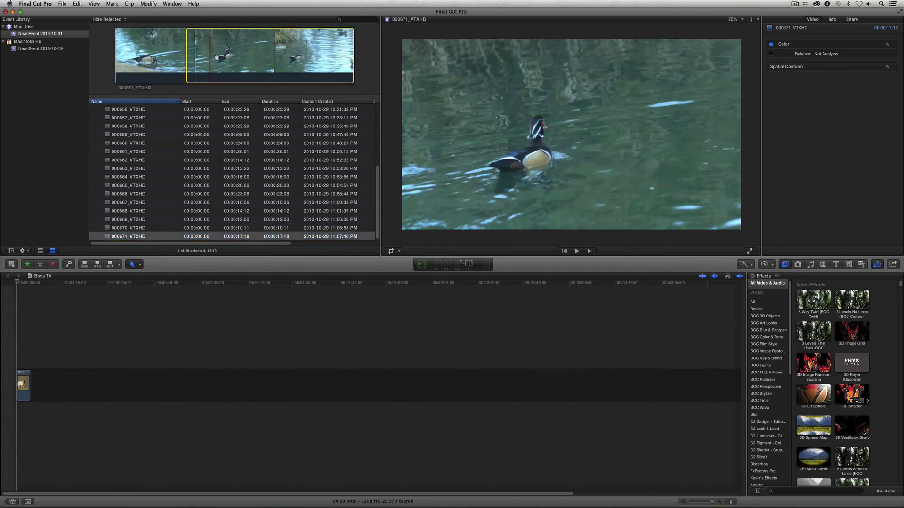
pyautogui.press('o')
pyautogui.moveTo(273, 62); pyautogui.dragTo(77, 384)
# Mark a range of about 16:12 in the bee clip 000646_VTXHD and place it at the end of the timeline
pyautogui.scroll(5, 151, 147)
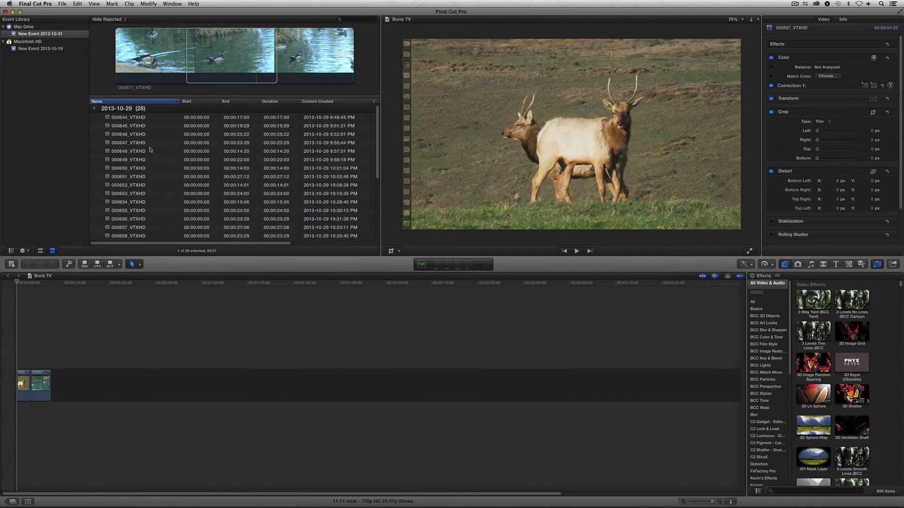
pyautogui.click(136, 118)
pyautogui.click(135, 126)
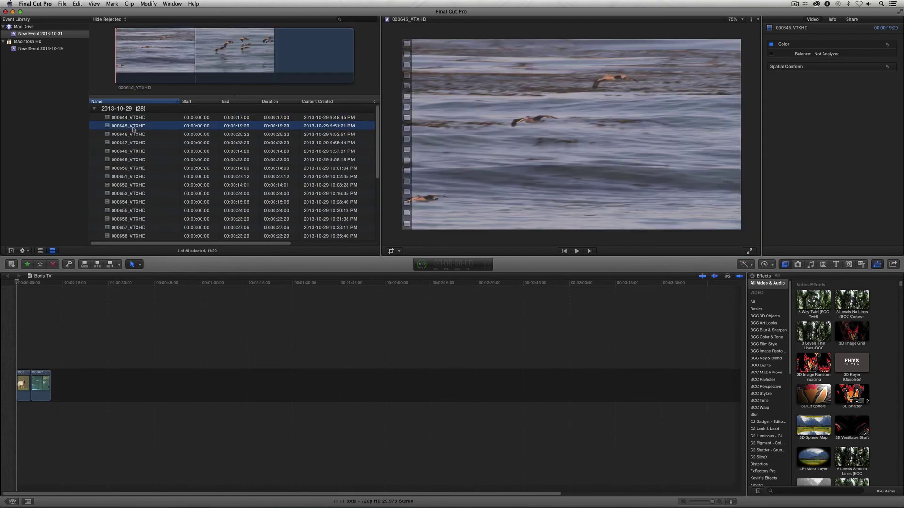
pyautogui.click(132, 134)
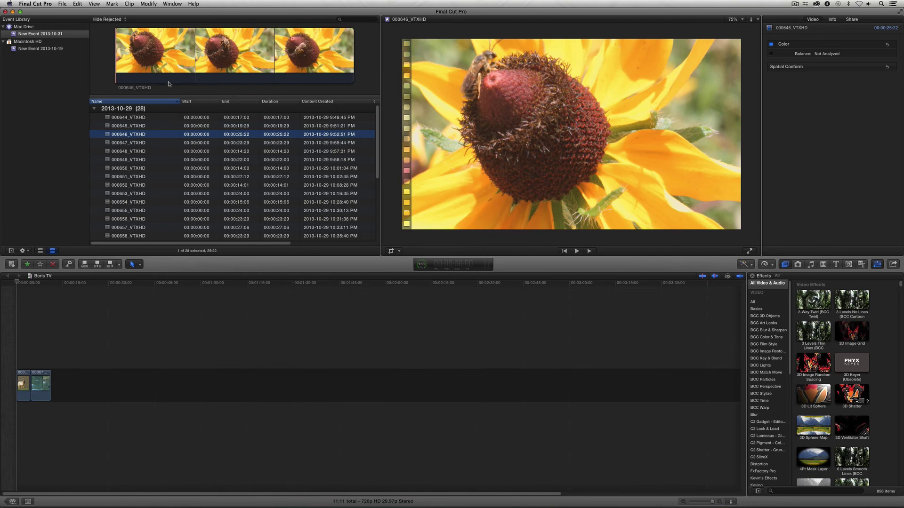
pyautogui.press('i')
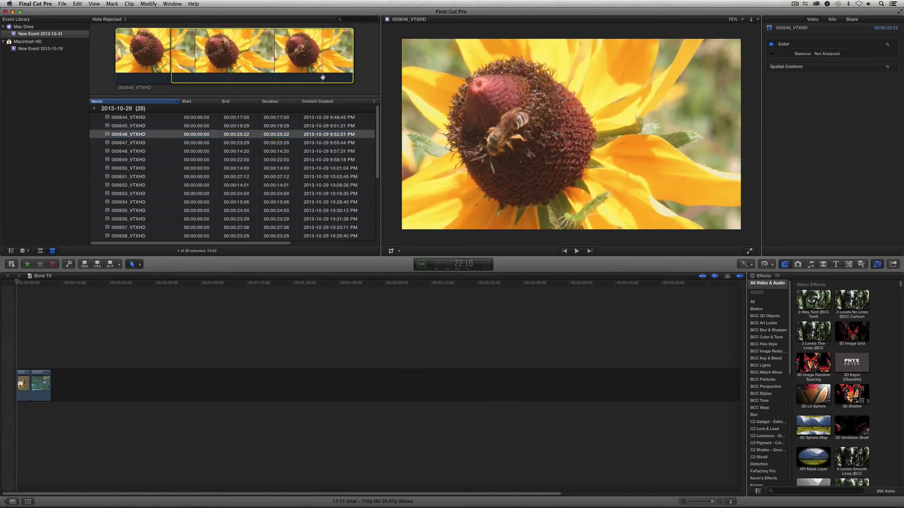
pyautogui.moveTo(322, 77); pyautogui.dragTo(95, 370)
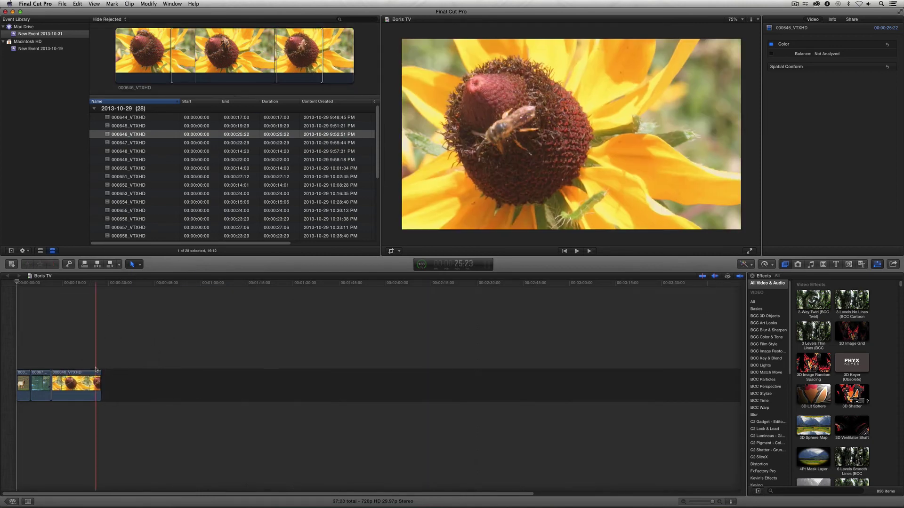
# Apply the Crushed Blacks Color Grade effect from BCC Color & Tone to the first timeline clip, 000667_VTXHD
pyautogui.click(64, 449)
pyautogui.press('super+equal')
pyautogui.press('super+equal')
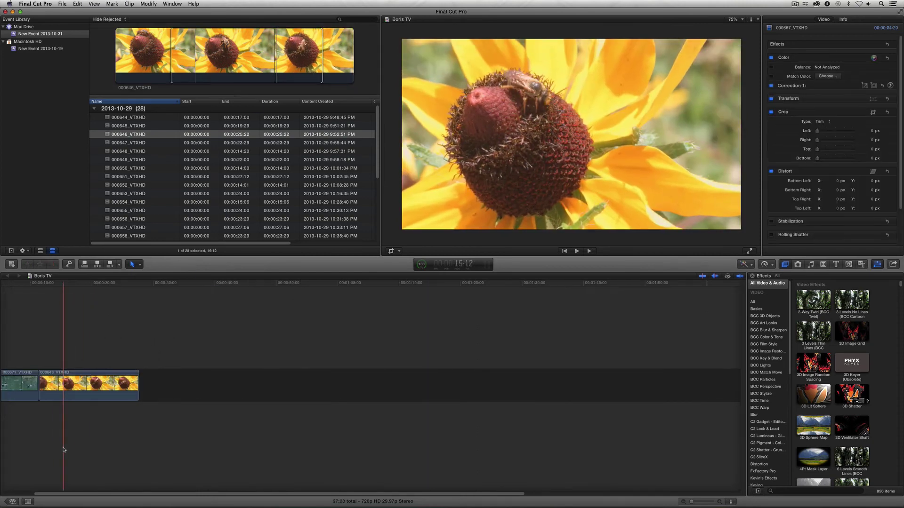
pyautogui.press('Home')
pyautogui.moveTo(117, 497); pyautogui.dragTo(32, 496)
pyautogui.click(41, 385)
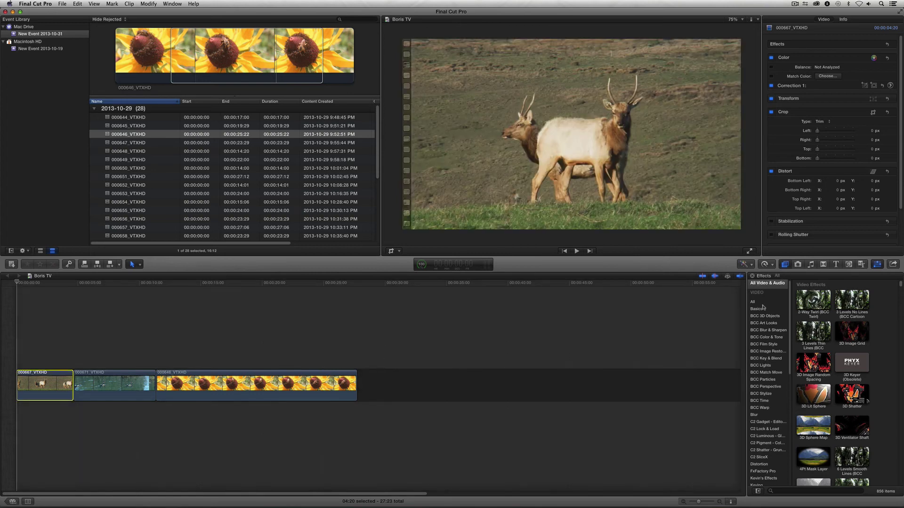
pyautogui.click(759, 338)
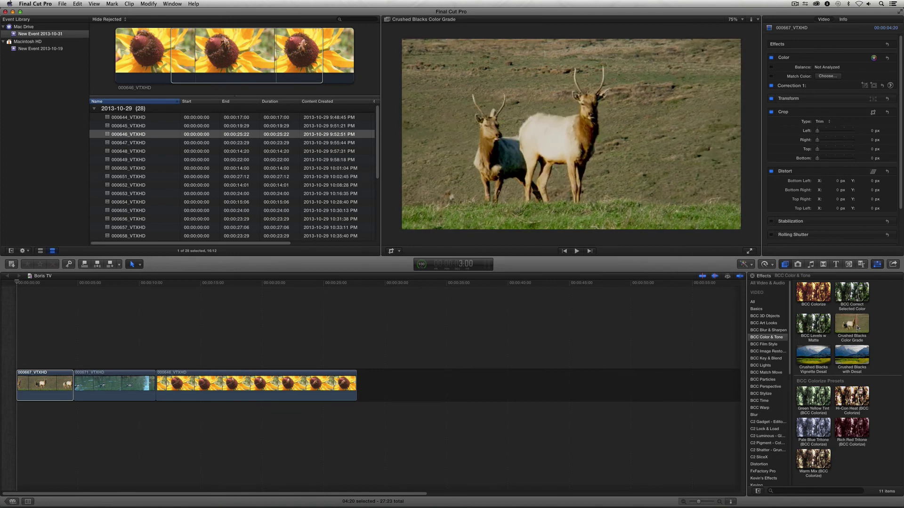
pyautogui.moveTo(857, 328); pyautogui.dragTo(61, 389)
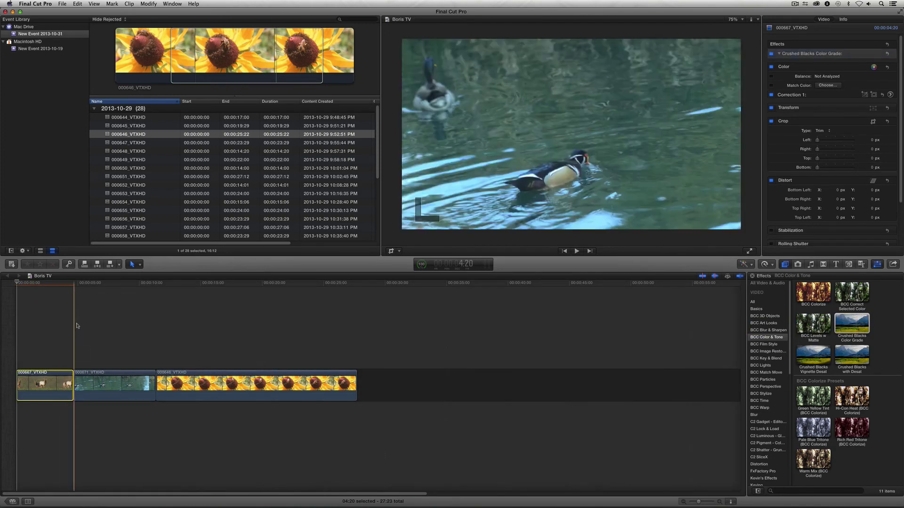
# Apply the Crushed Blacks with Desat Vignette effect to the second timeline clip, 000671_VTXHD
pyautogui.click(109, 286)
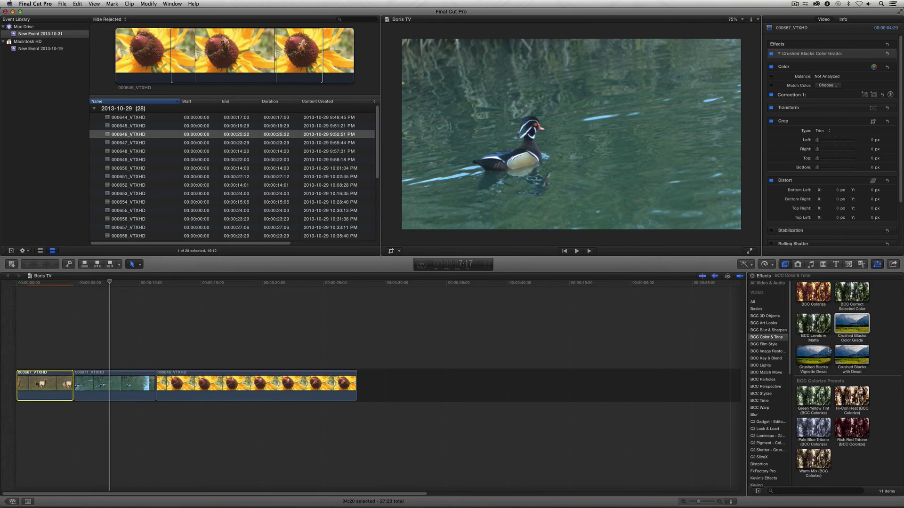
pyautogui.click(851, 324)
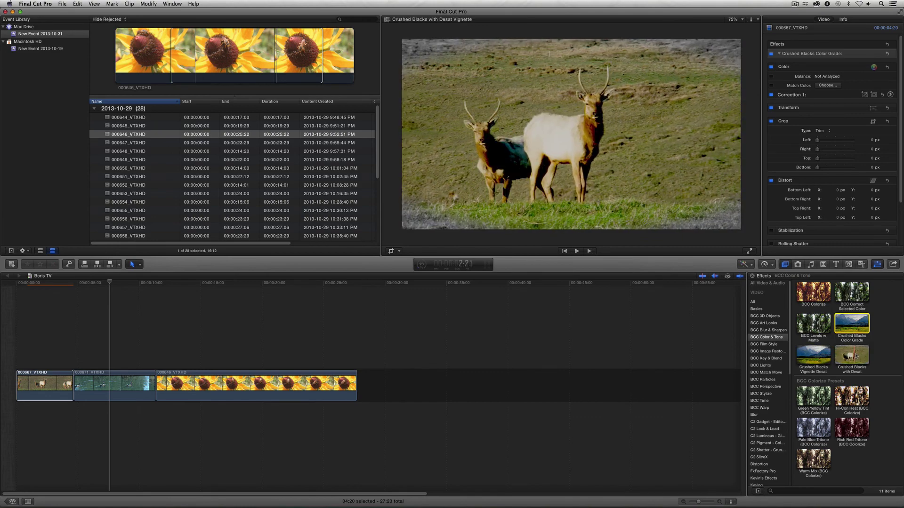
pyautogui.moveTo(856, 359); pyautogui.dragTo(118, 384)
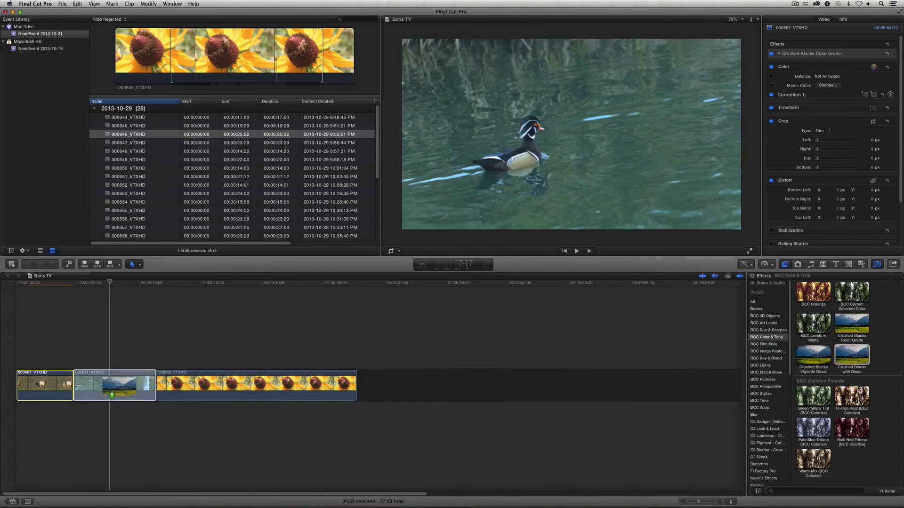
# Apply the Crushed Blacks Vignette Desat with Crushed Blacks effect to the third timeline clip, 000646_VTXHD
pyautogui.click(256, 388)
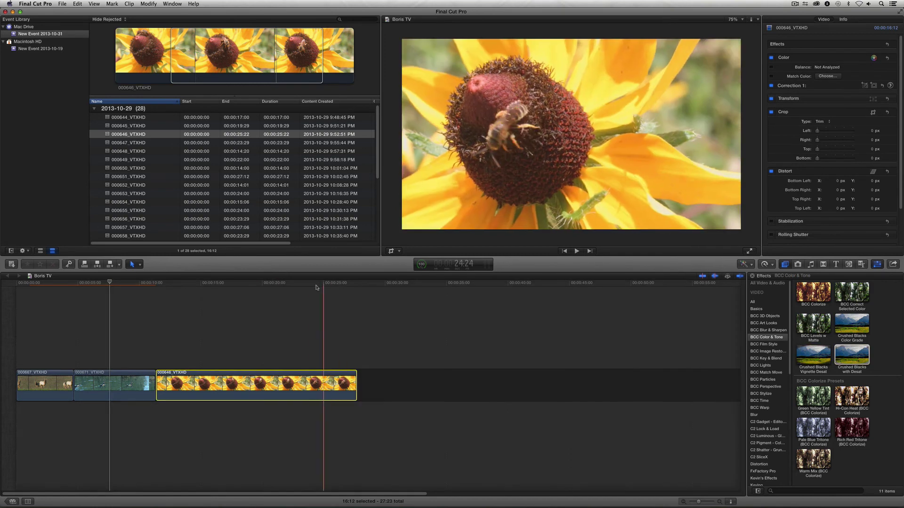
pyautogui.click(286, 344)
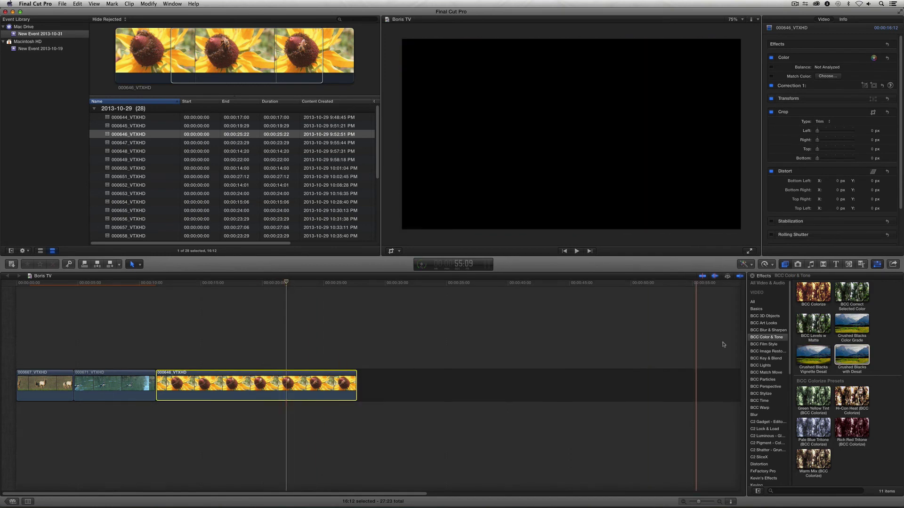
pyautogui.click(852, 354)
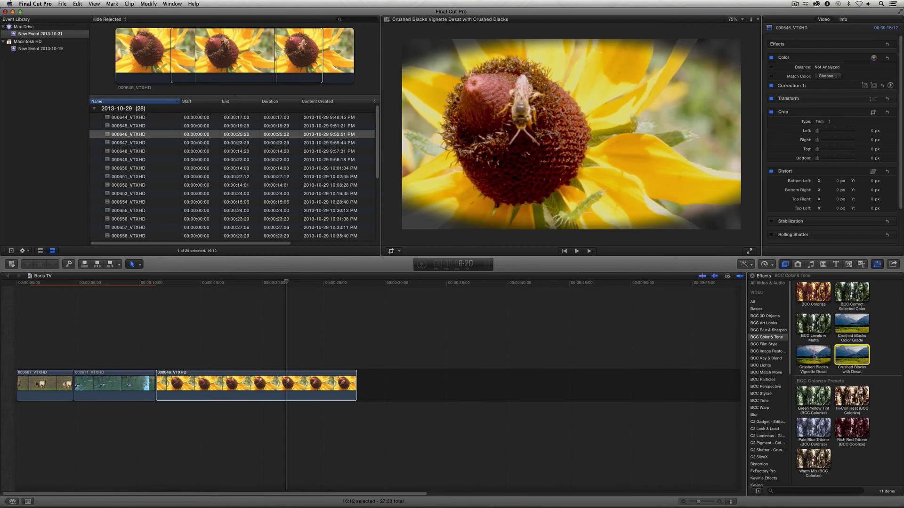
pyautogui.moveTo(808, 355); pyautogui.dragTo(320, 372)
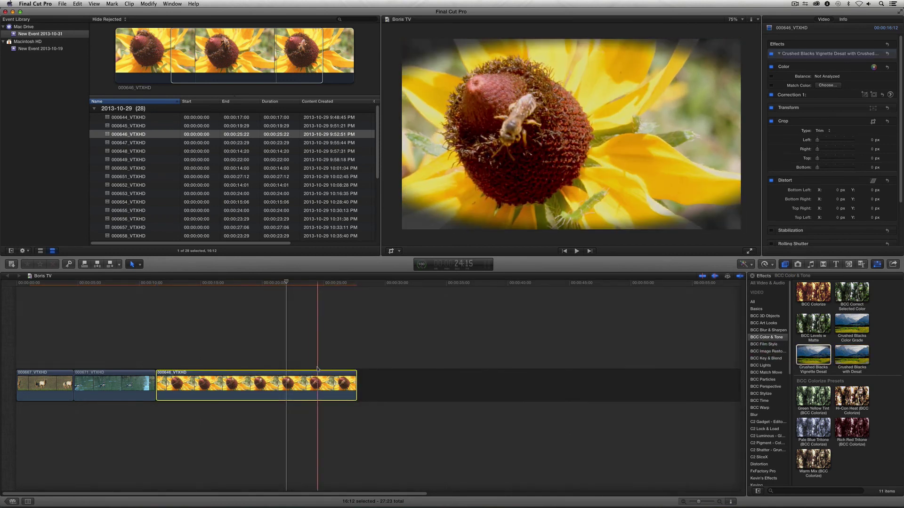
# Play the timeline from the beginning into the third clip to review the three graded clips
pyautogui.press('Home')
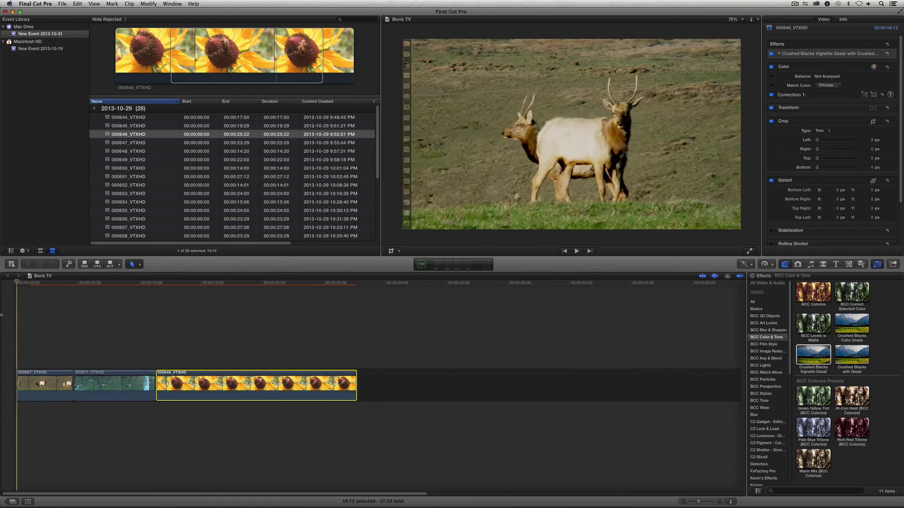
pyautogui.press('space')
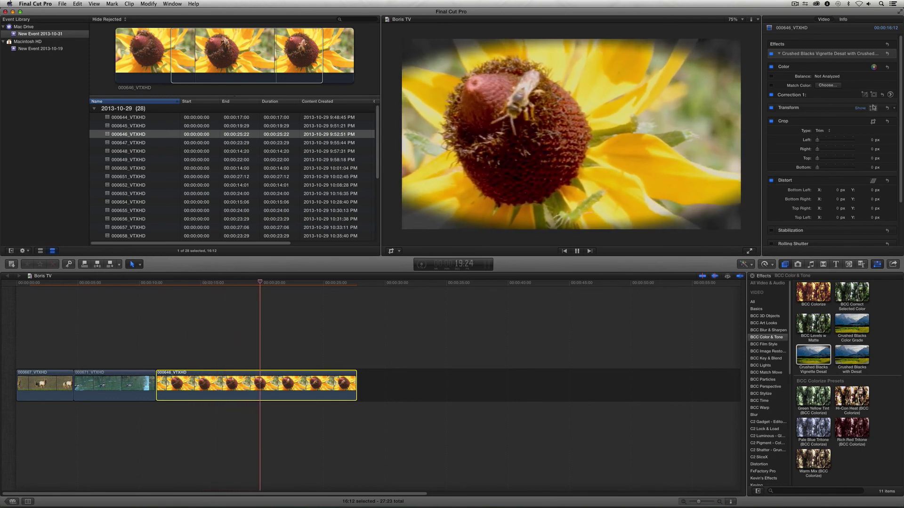
pyautogui.press('space')
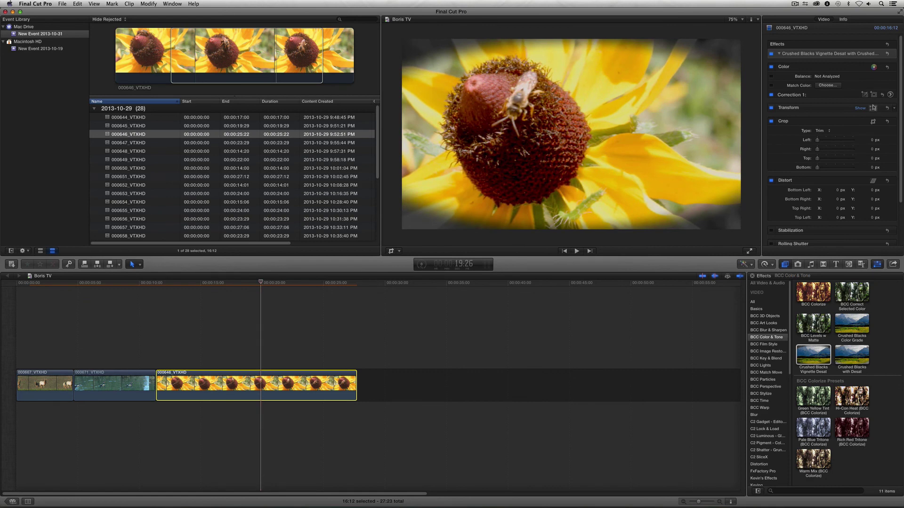